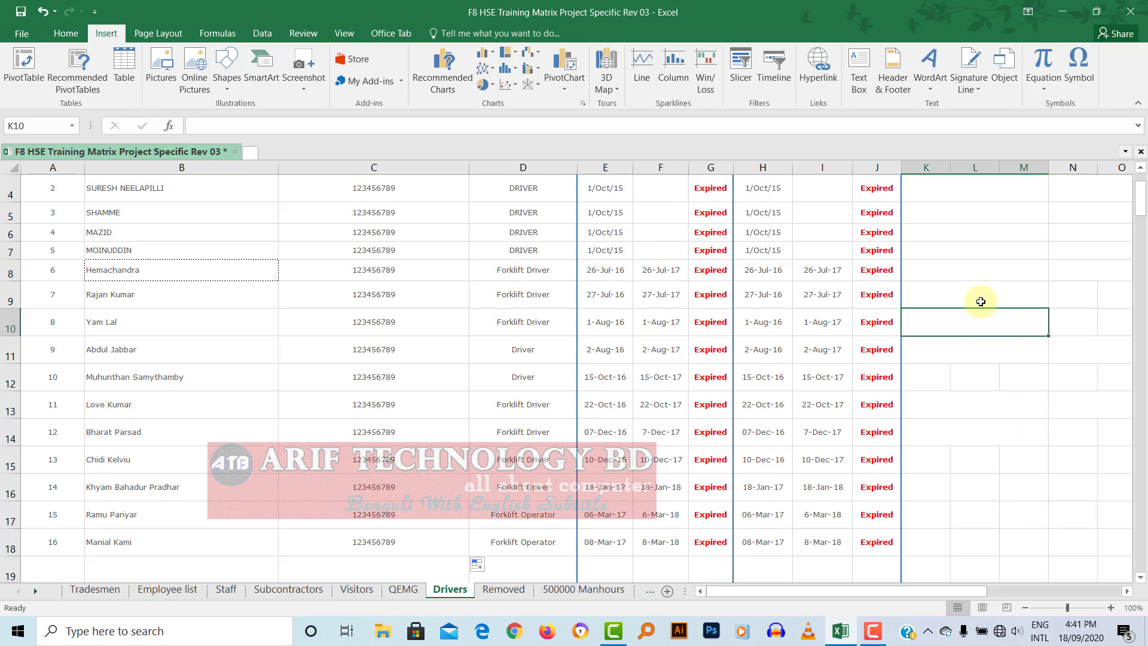
pyautogui.scroll(1, 981, 305)
pyautogui.scroll(-2, 947, 315)
pyautogui.scroll(1, 896, 328)
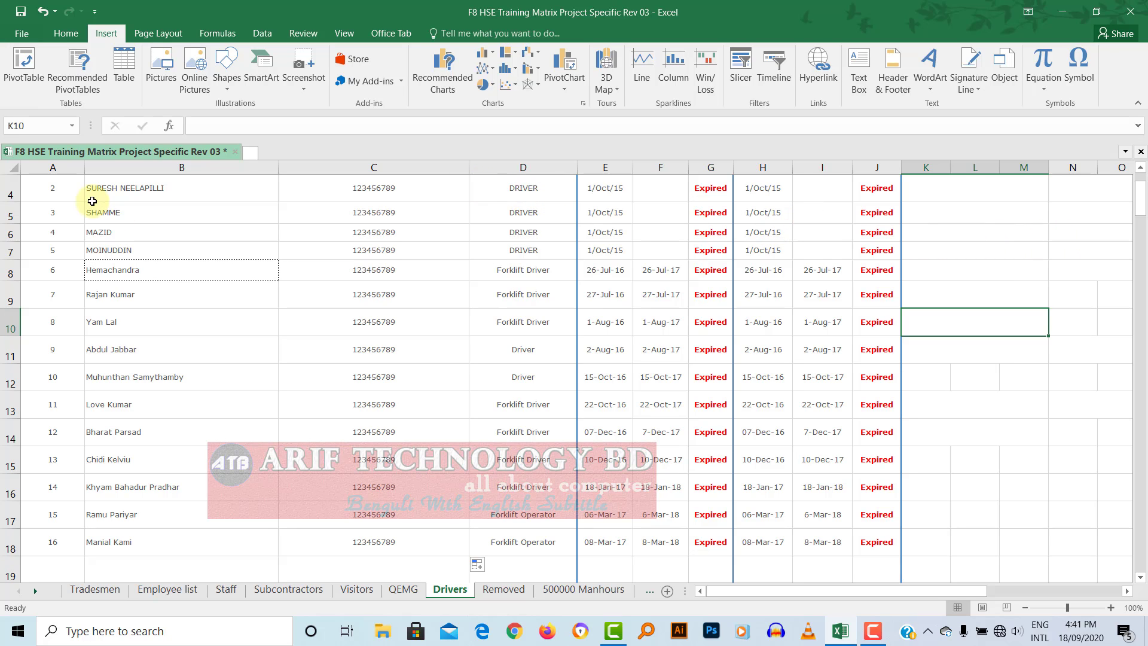
pyautogui.moveTo(94, 209); pyautogui.dragTo(750, 218)
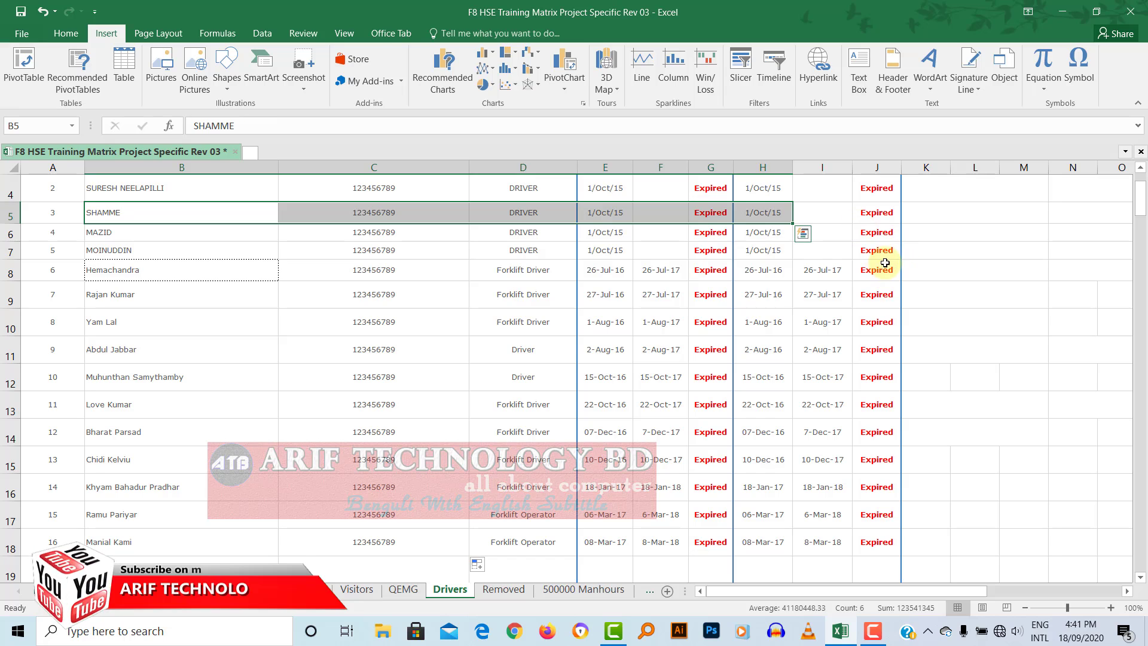
pyautogui.moveTo(917, 214); pyautogui.dragTo(1033, 229)
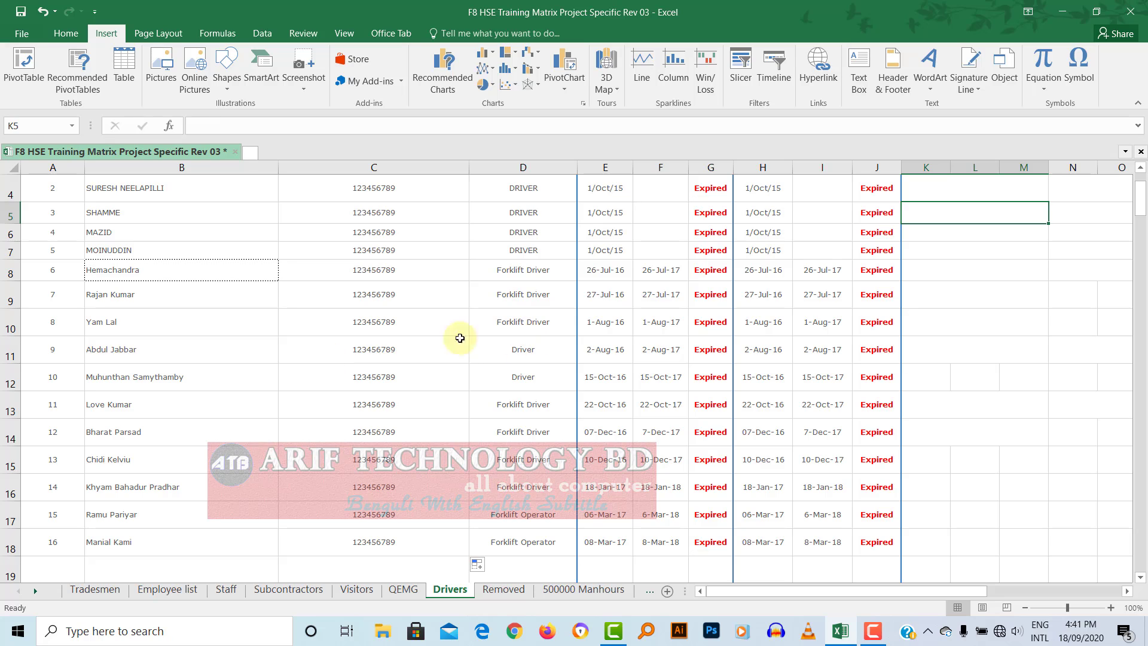
pyautogui.click(964, 274)
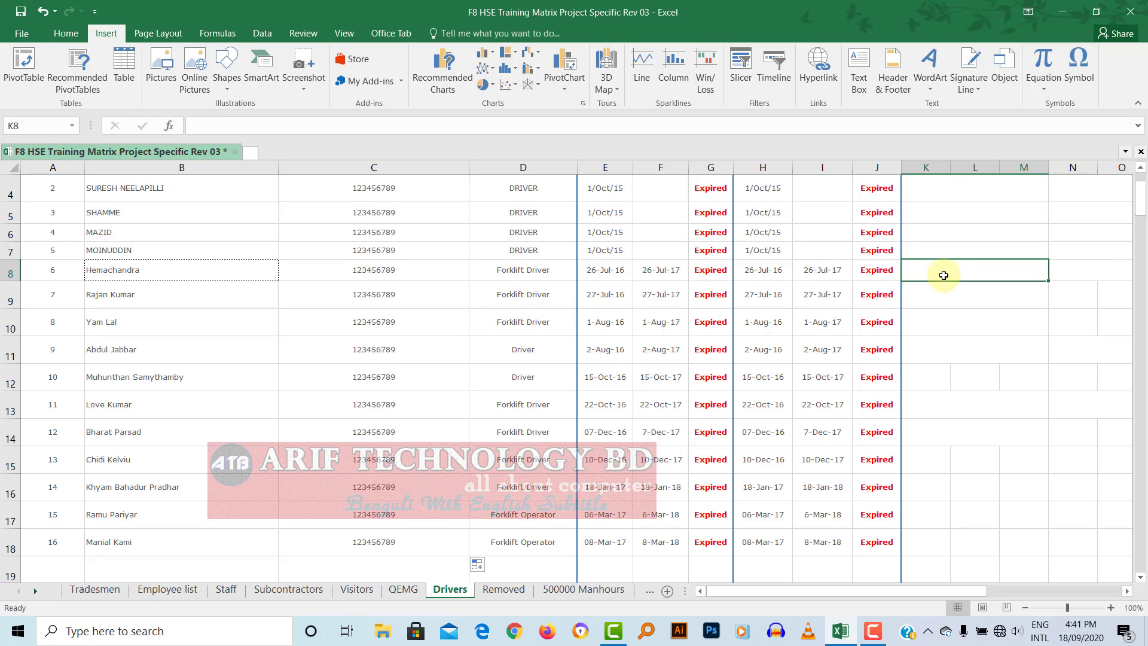
# Enter the text "Link" in merged cell K5 of the Drivers sheet.
pyautogui.click(941, 211)
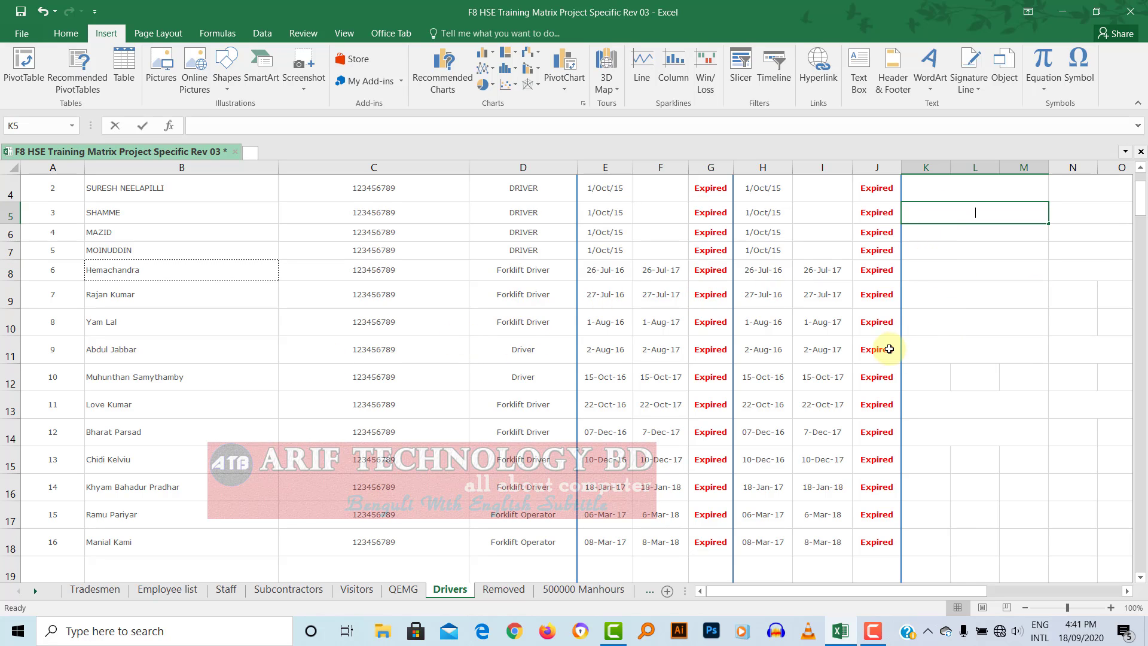
pyautogui.write('Link')
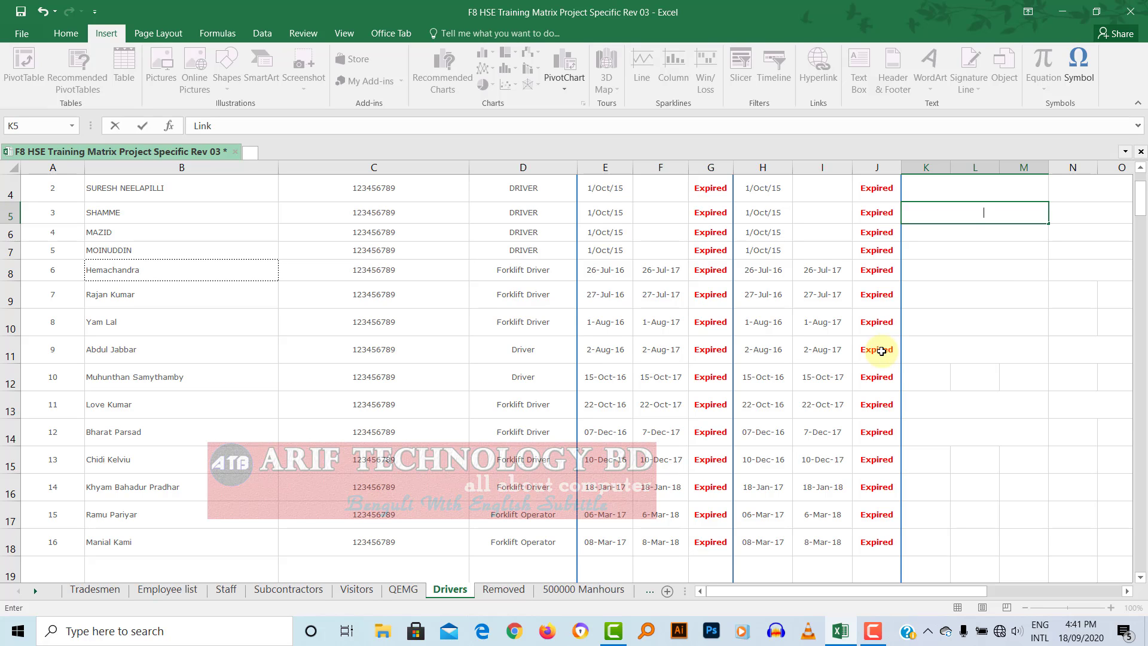
pyautogui.click(1006, 374)
pyautogui.click(965, 233)
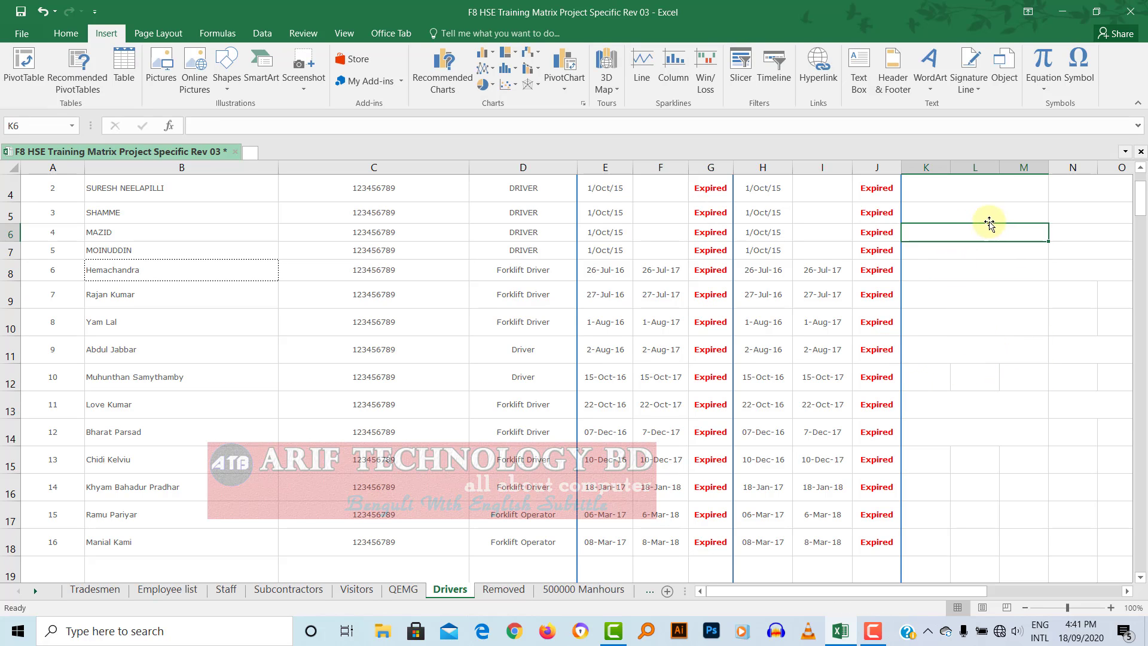
# Change the font colour of the "Link" text in cell K5 to black.
pyautogui.click(985, 210)
pyautogui.click(61, 33)
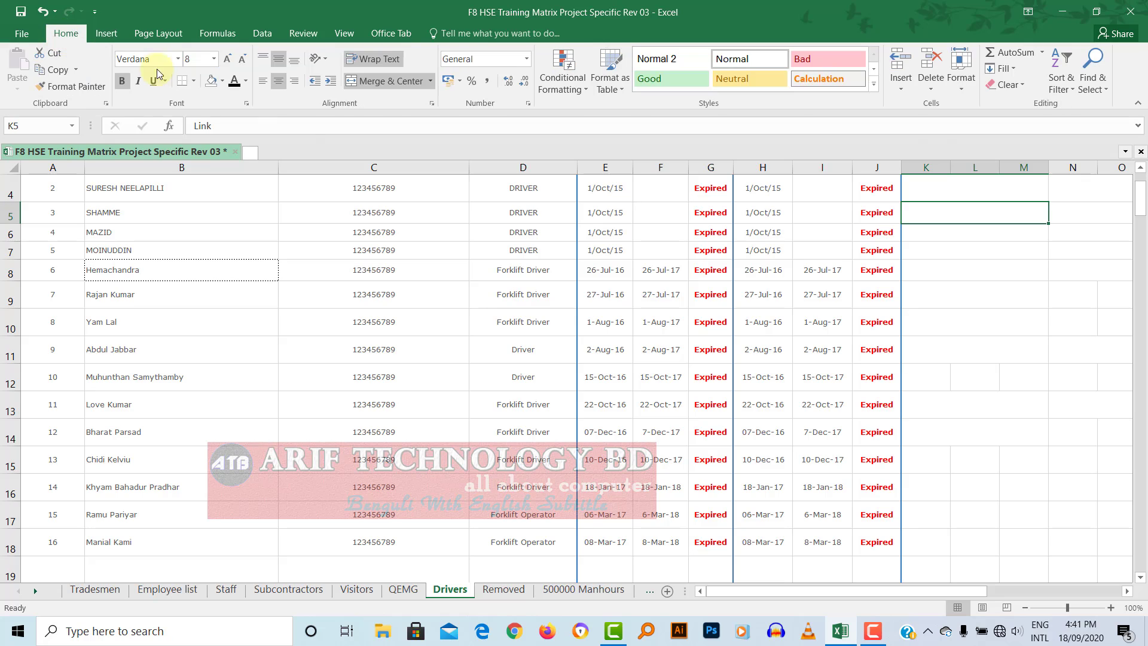
pyautogui.click(235, 83)
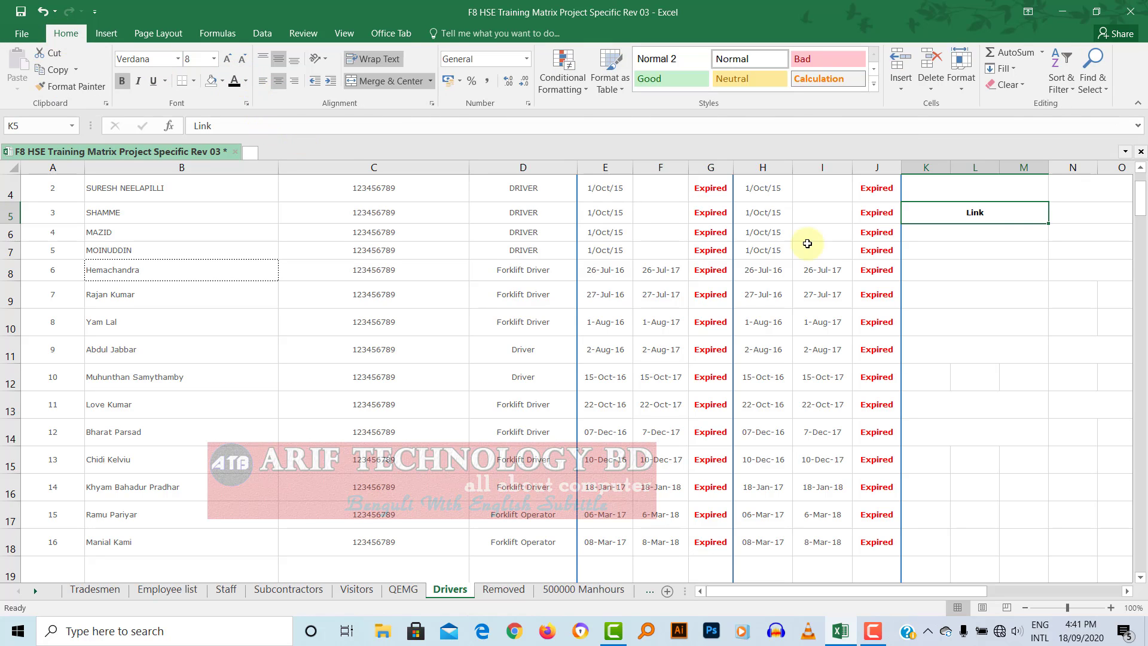
pyautogui.click(1006, 227)
pyautogui.click(974, 207)
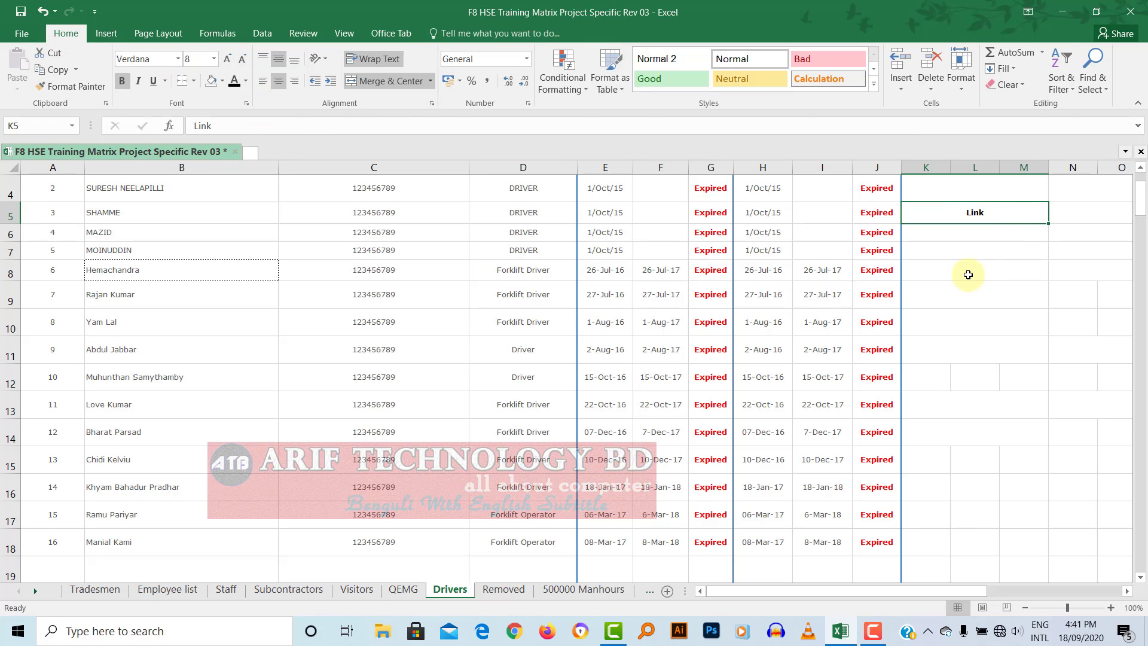
pyautogui.click(979, 251)
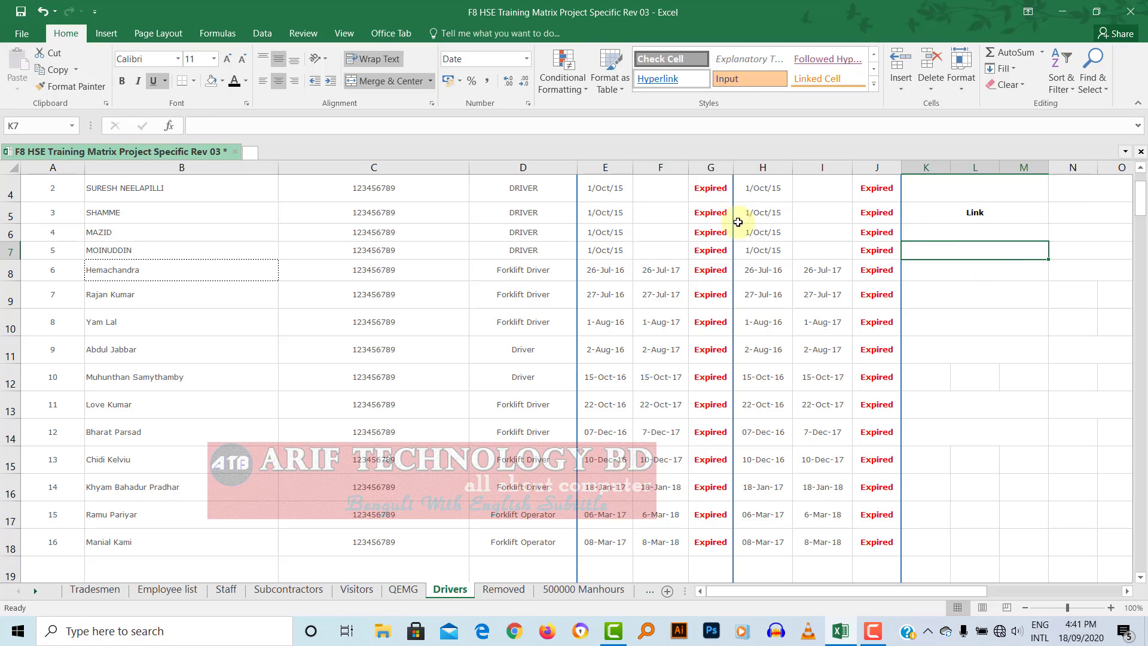
pyautogui.click(983, 213)
pyautogui.click(913, 266)
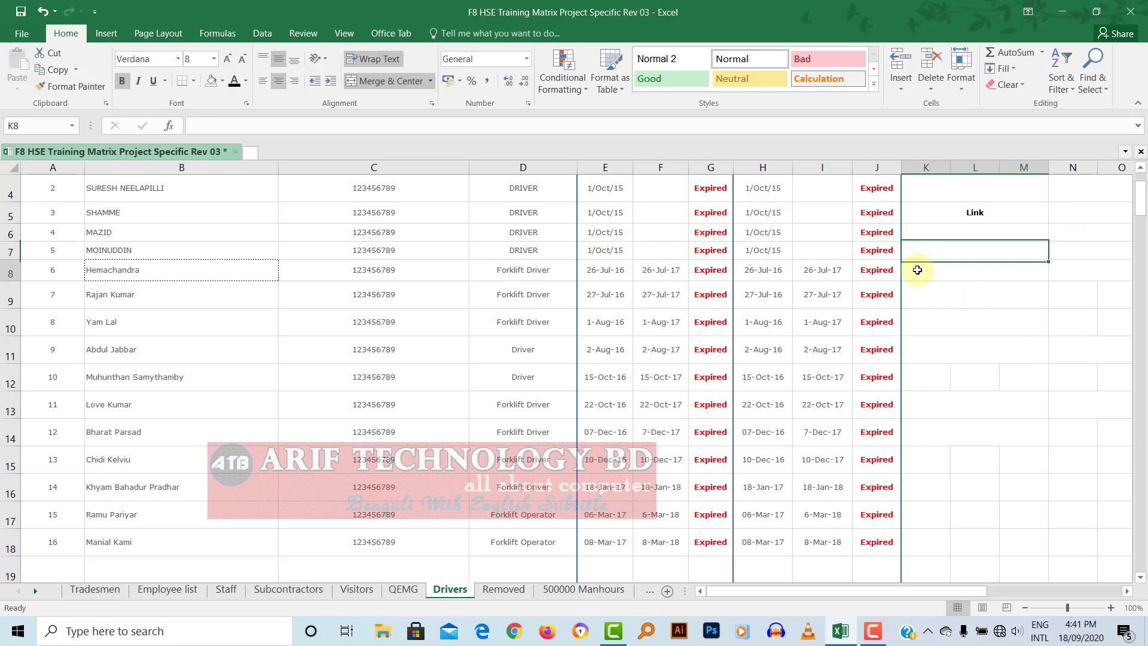
# Insert a hyperlink on the "Link" text in cell K5 that points to the Test file folder on the Desktop.
pyautogui.click(976, 212)
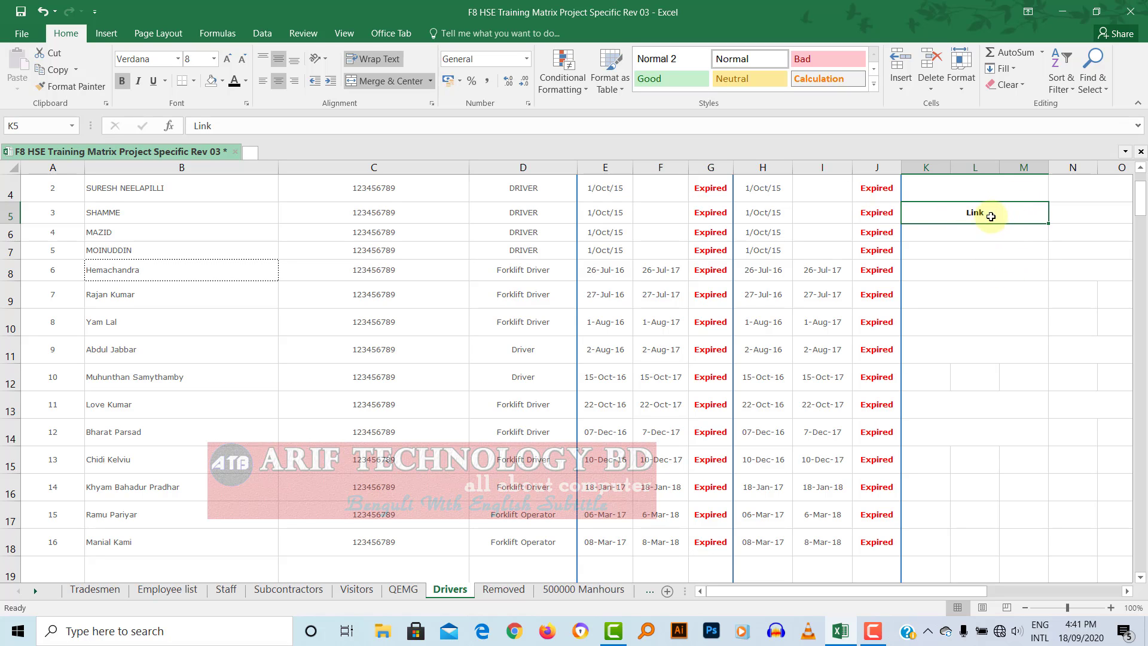
pyautogui.click(105, 34)
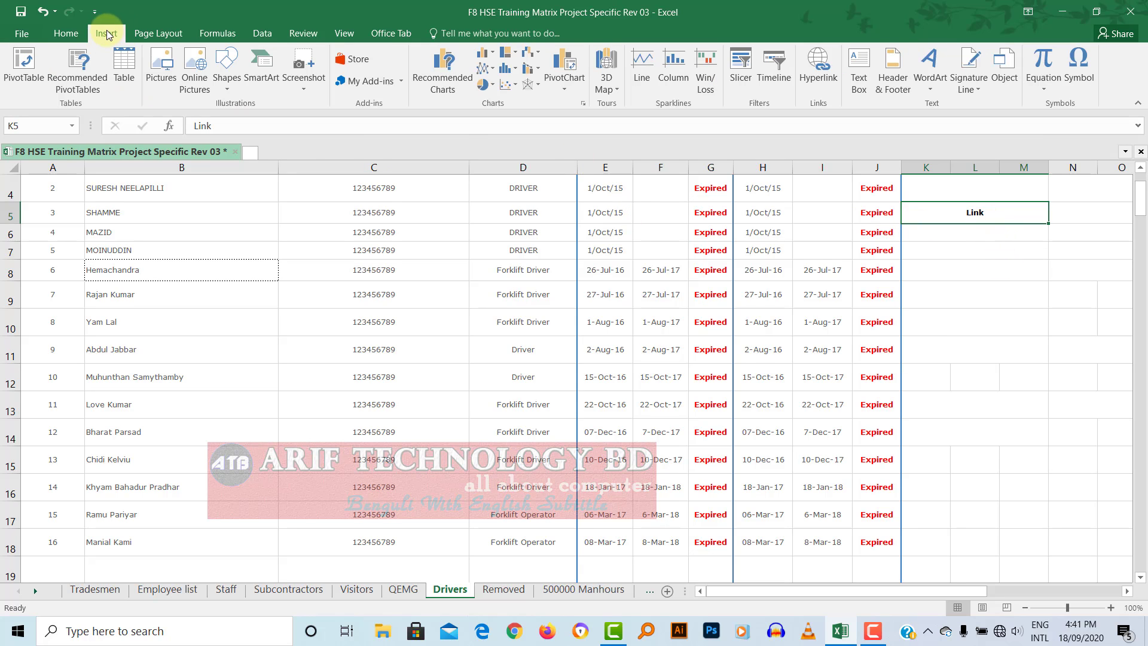
pyautogui.click(816, 66)
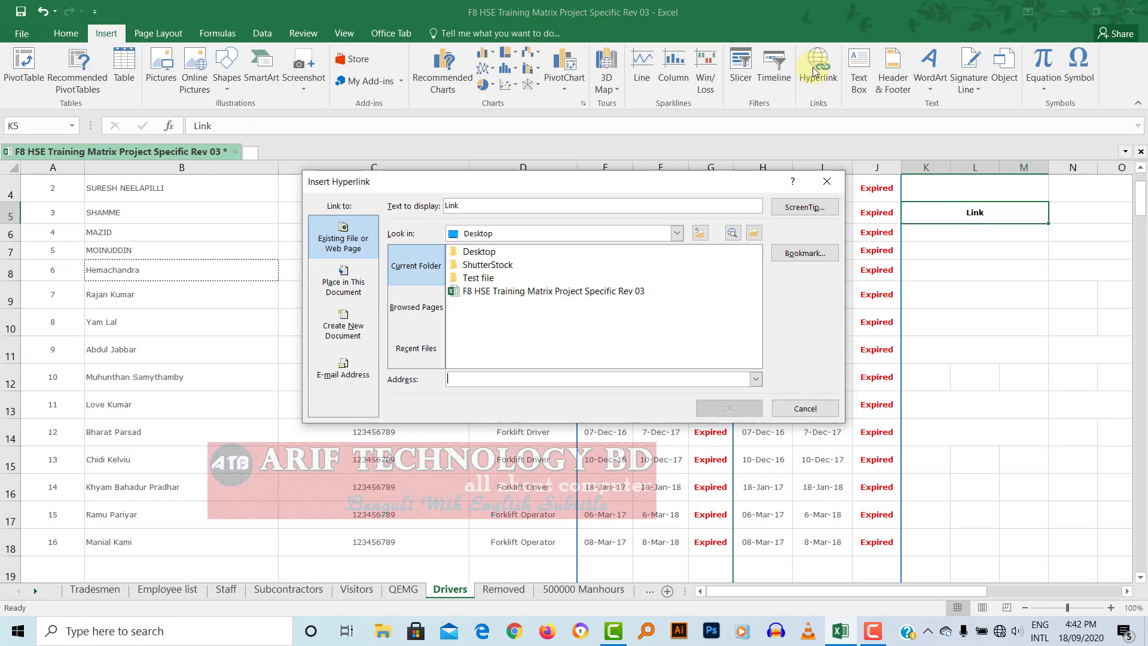
pyautogui.moveTo(534, 182); pyautogui.dragTo(436, 112)
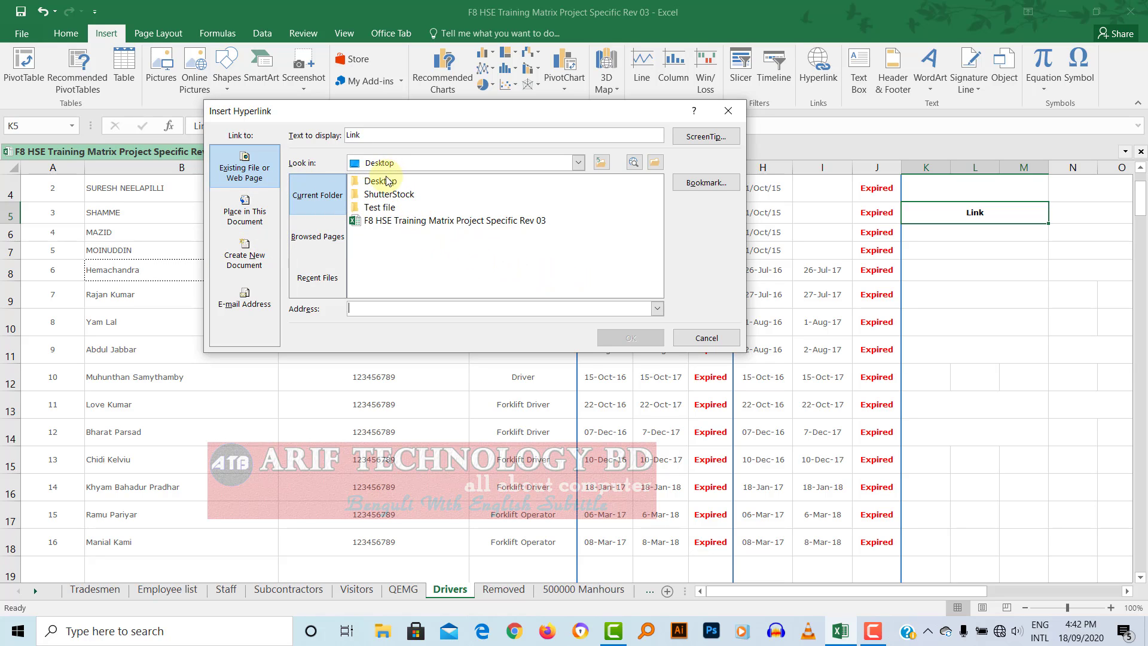
pyautogui.click(577, 164)
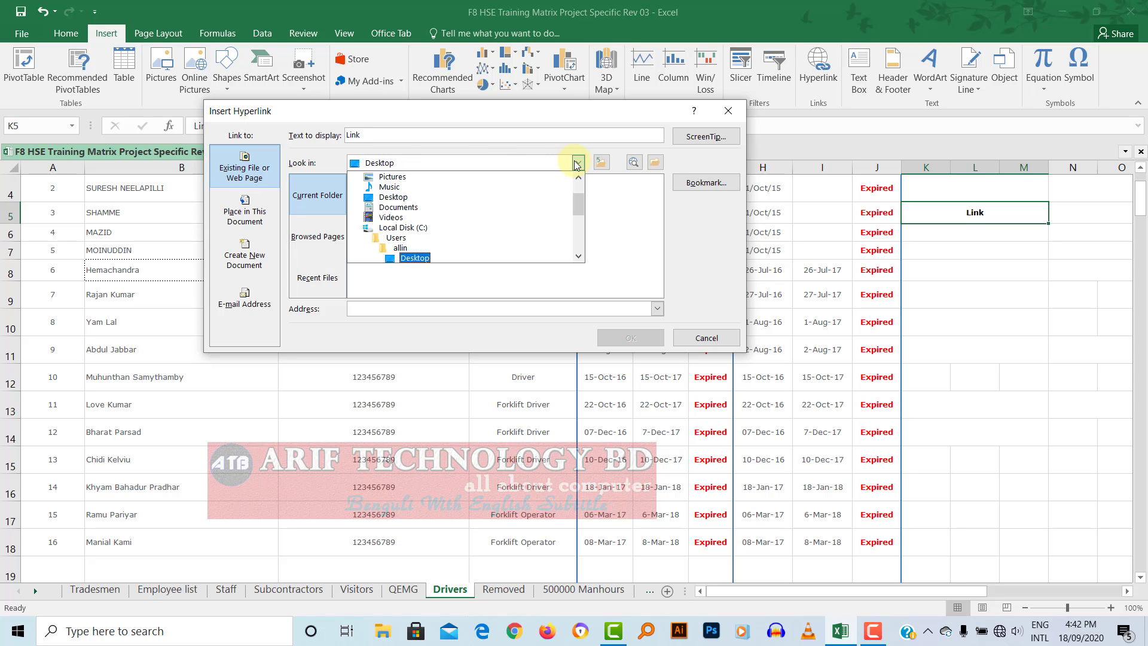
pyautogui.scroll(-2, 468, 226)
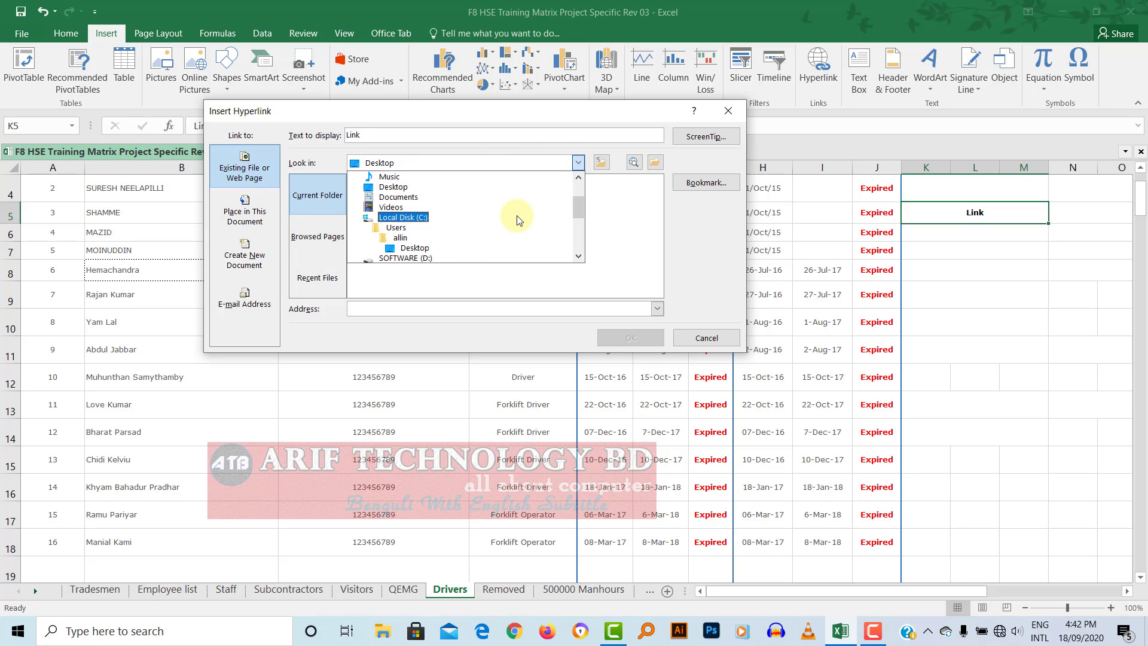
pyautogui.scroll(2, 460, 233)
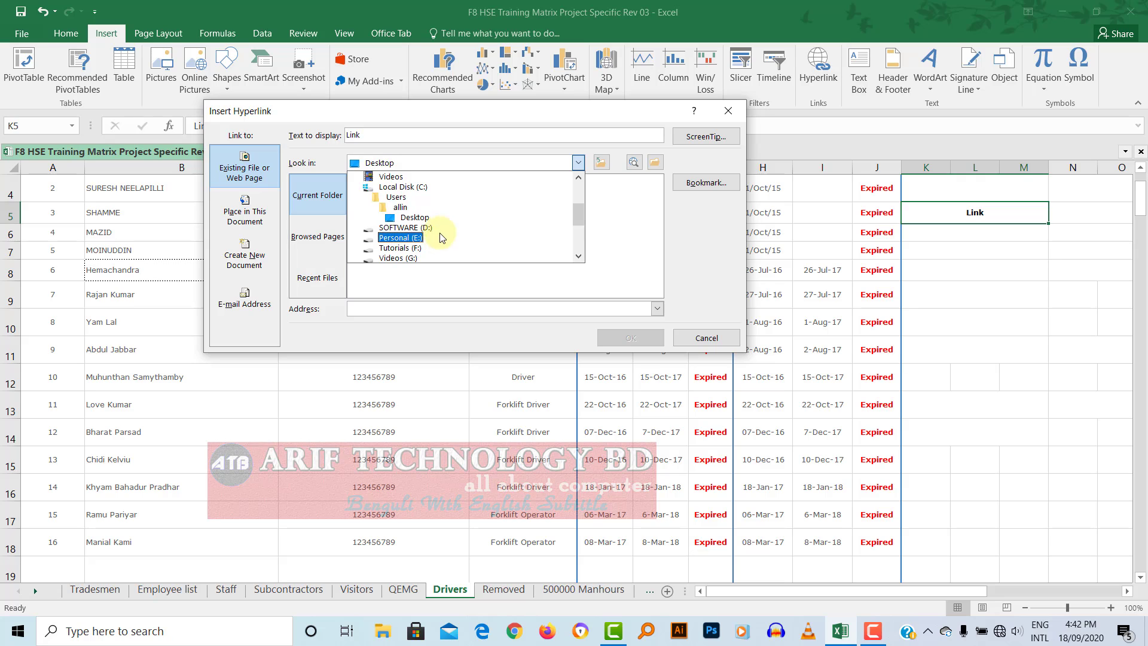
pyautogui.click(422, 216)
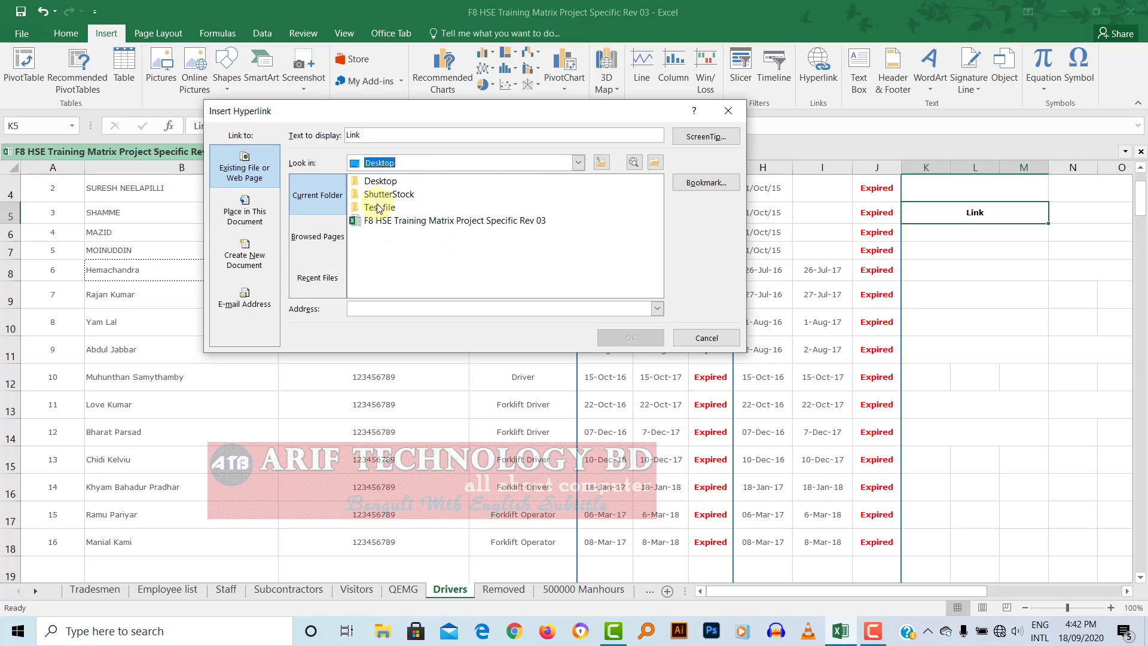
pyautogui.click(378, 209)
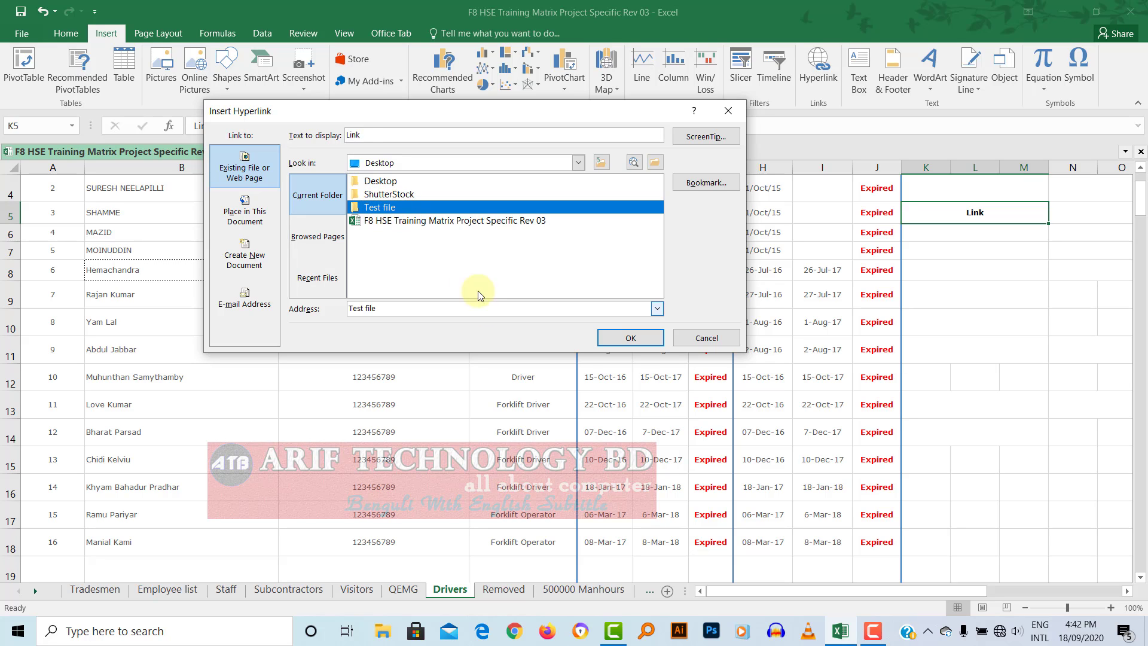
pyautogui.click(628, 335)
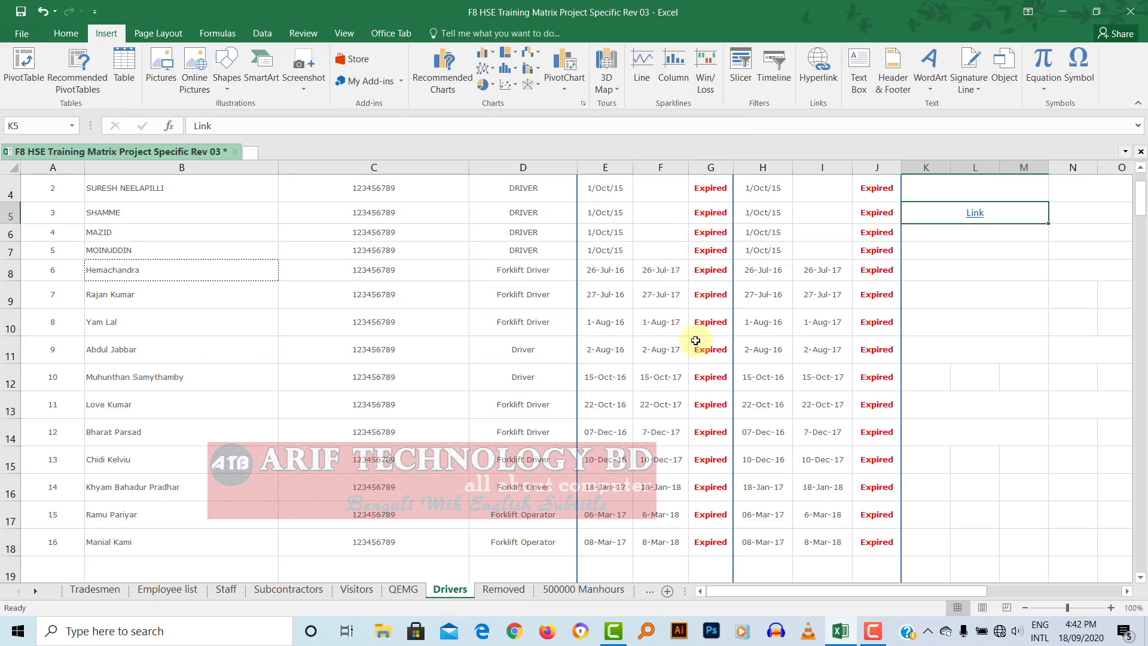
# Test the hyperlink in K5 several times, closing the folder window after each opening.
pyautogui.click(774, 346)
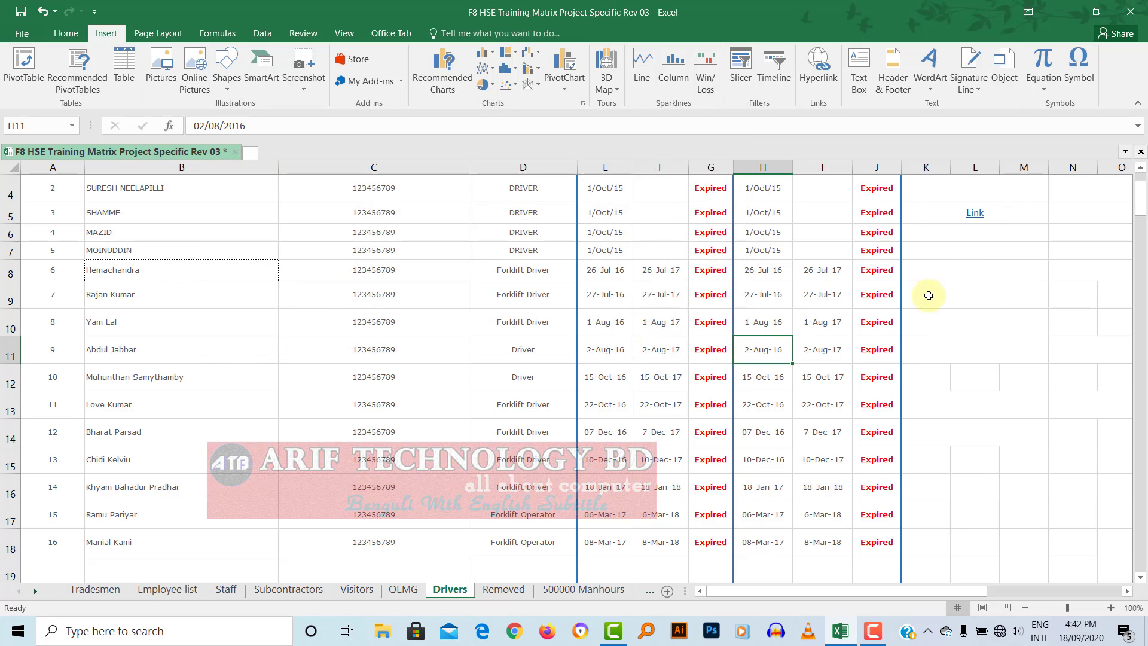
pyautogui.click(958, 288)
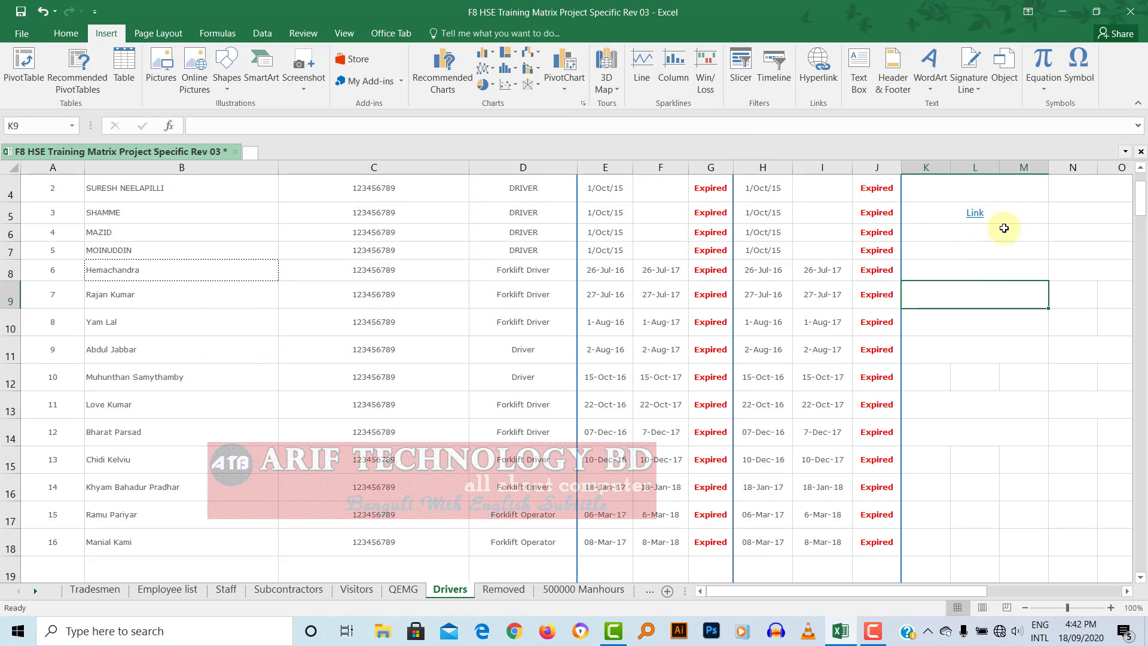
pyautogui.click(976, 215)
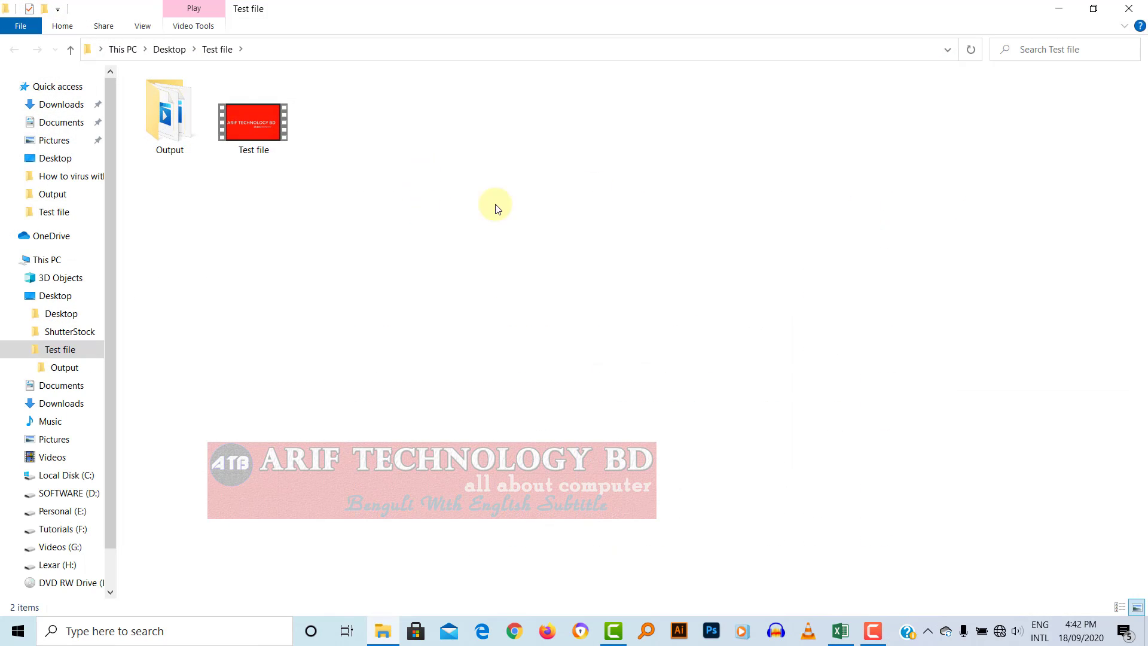
pyautogui.click(1129, 8)
pyautogui.click(971, 320)
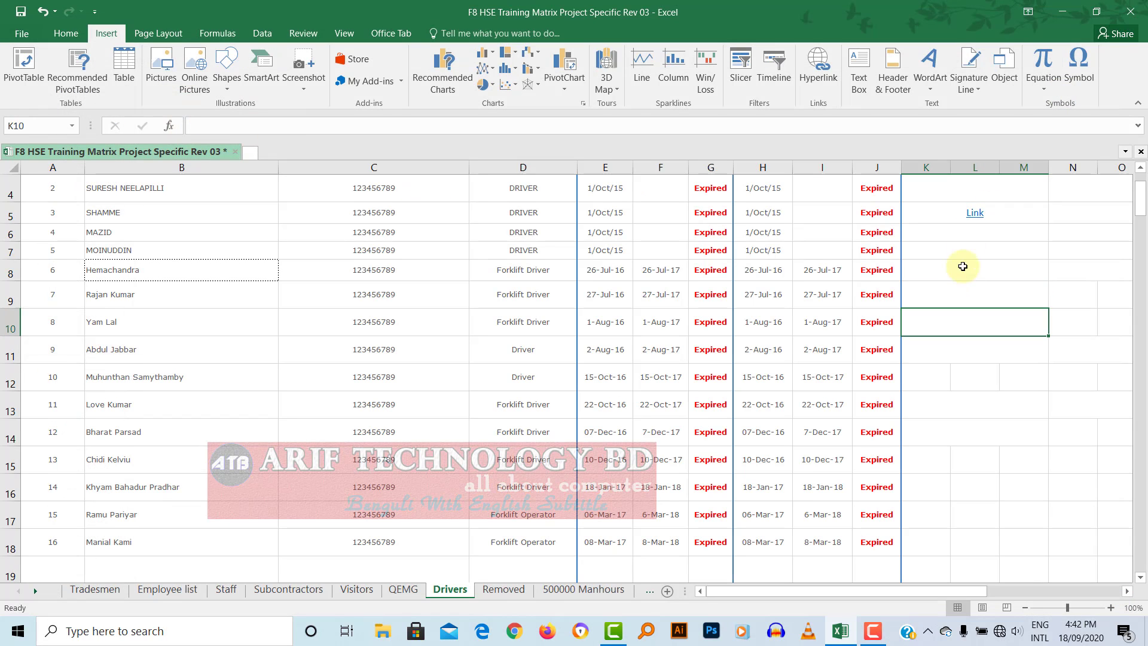
pyautogui.click(975, 214)
pyautogui.click(1144, 6)
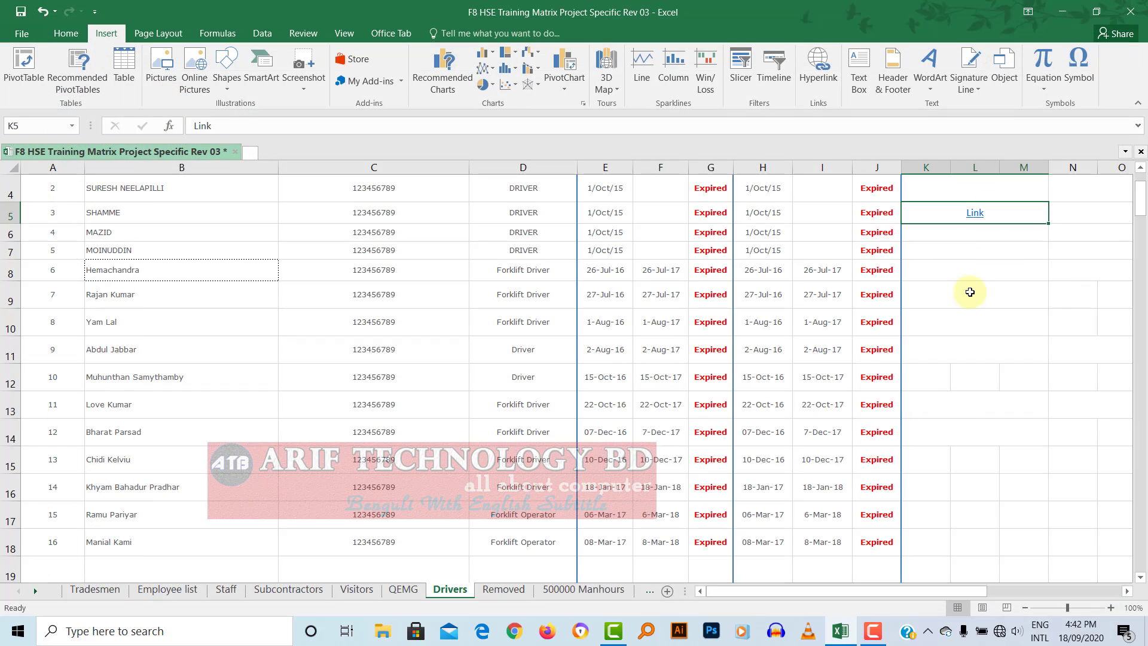
pyautogui.click(968, 291)
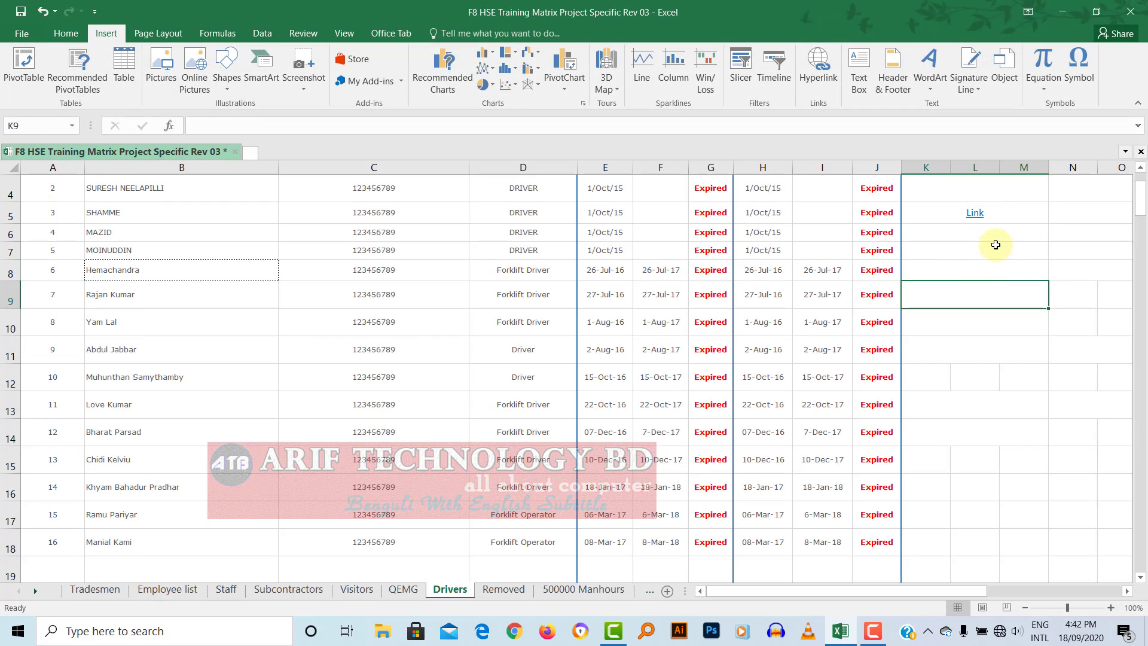
pyautogui.click(975, 213)
pyautogui.click(1134, 7)
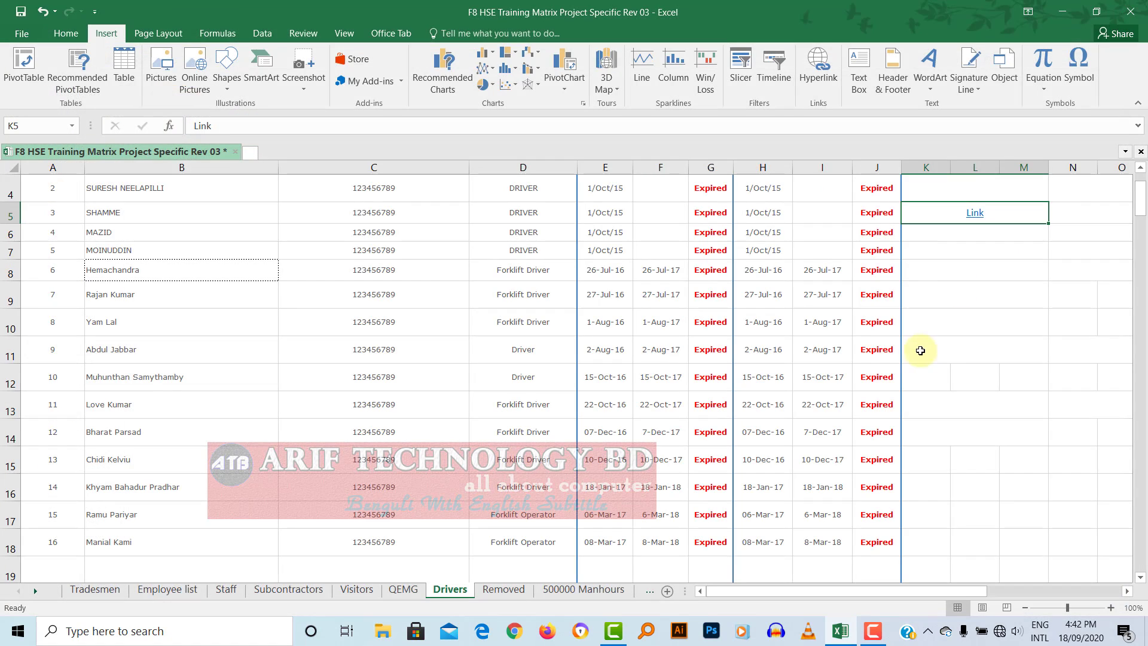
pyautogui.click(979, 267)
pyautogui.click(974, 233)
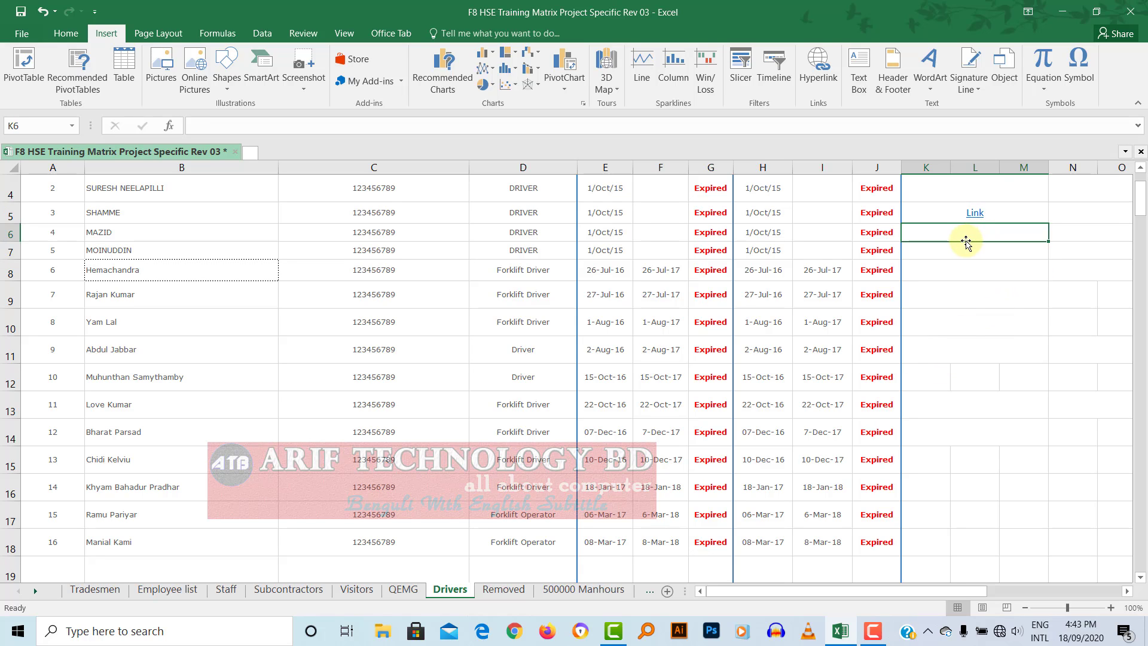
pyautogui.click(983, 251)
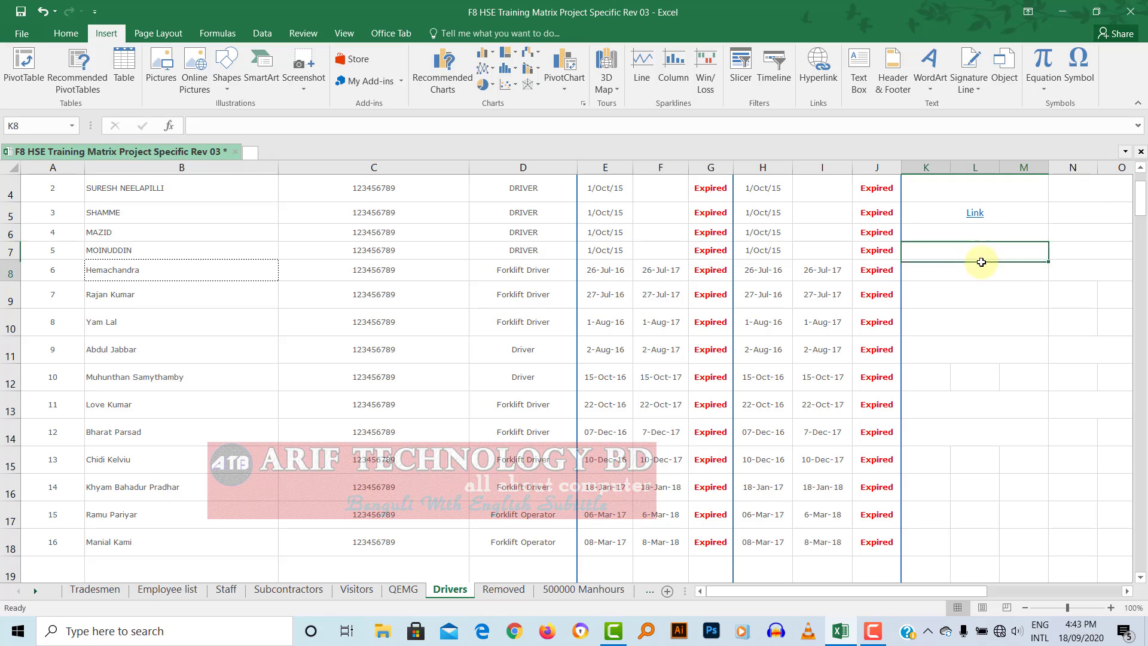
pyautogui.click(981, 264)
# Insert a hyperlink in cell K6 of the Drivers sheet that points to the ShutterStock folder on the Desktop.
pyautogui.click(990, 237)
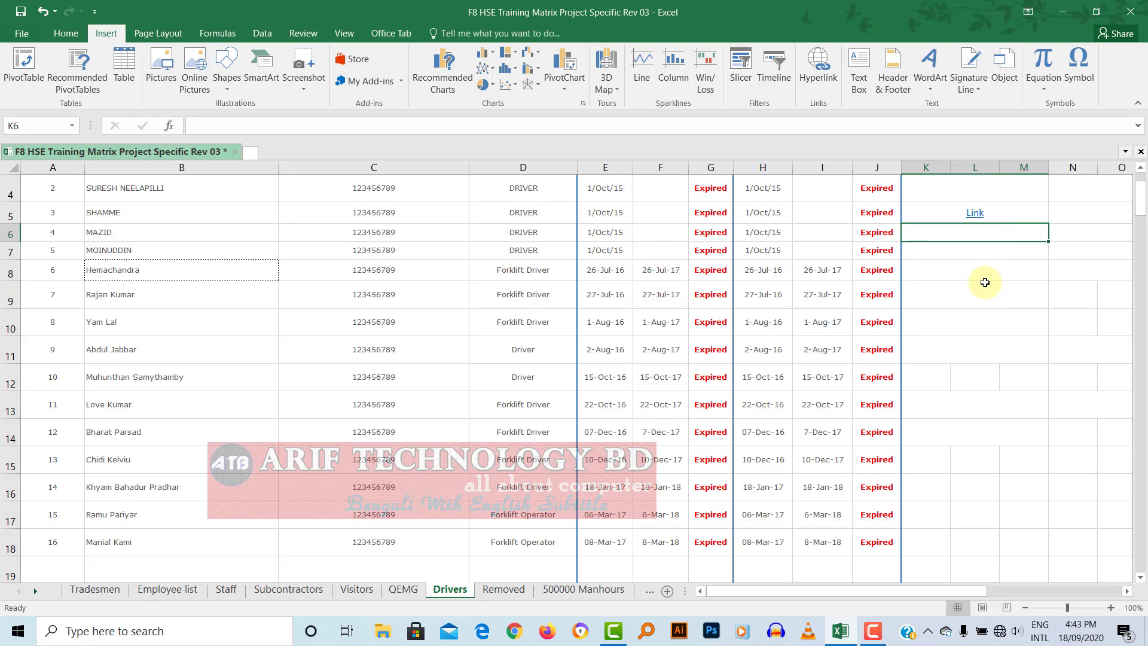
pyautogui.hotkey('ctrl', 'k')
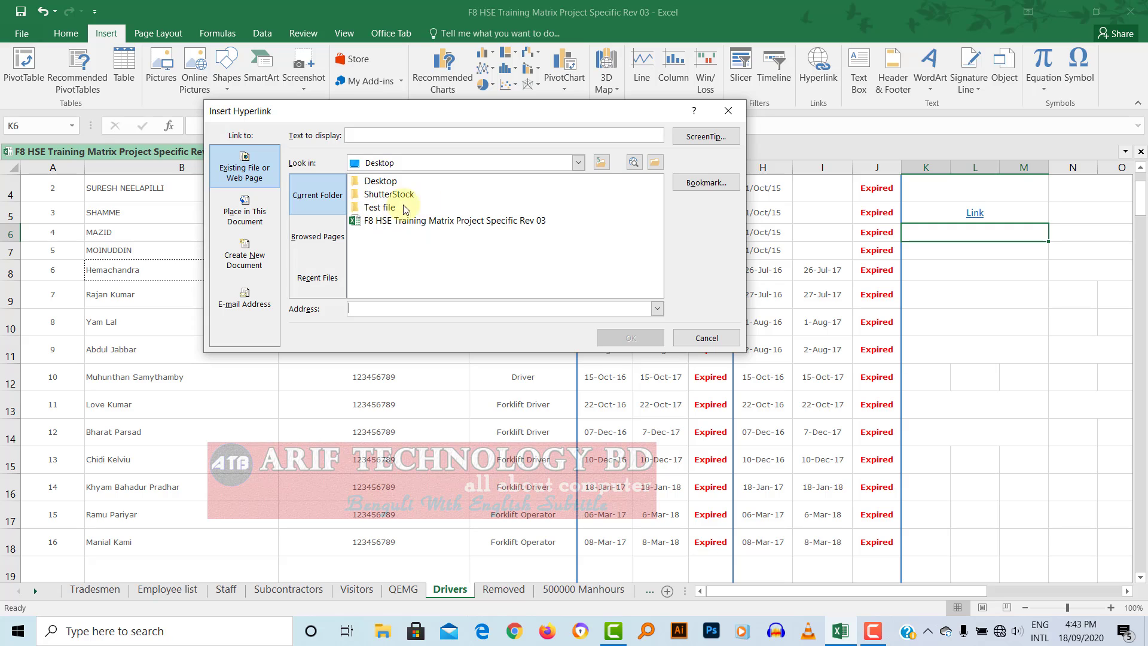
pyautogui.click(396, 221)
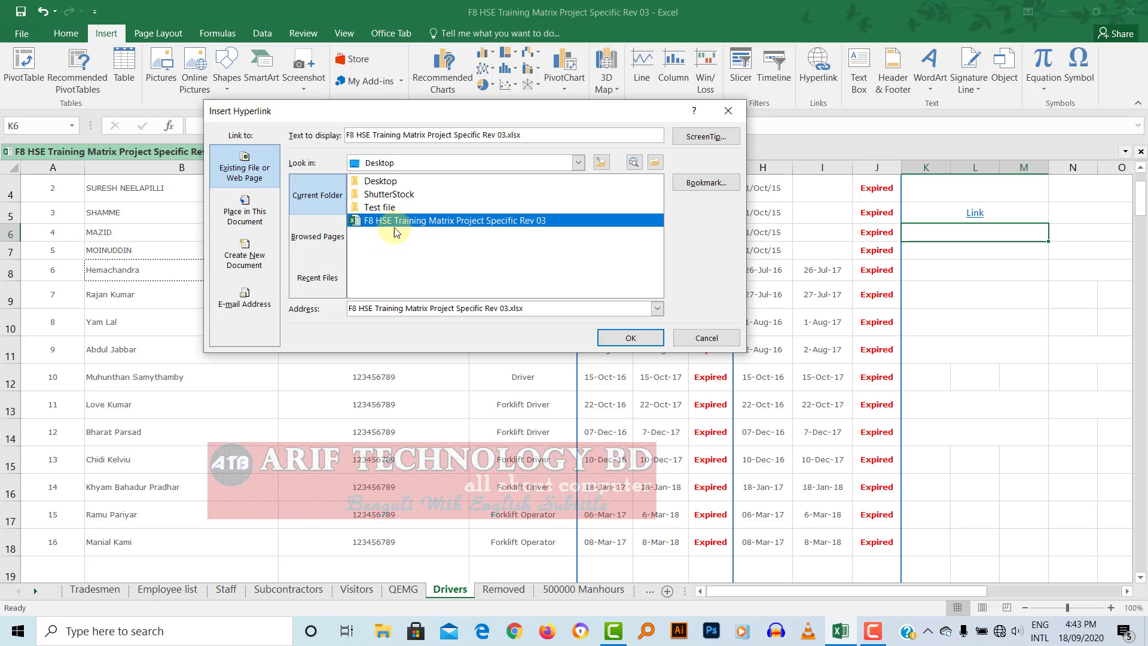
pyautogui.click(395, 194)
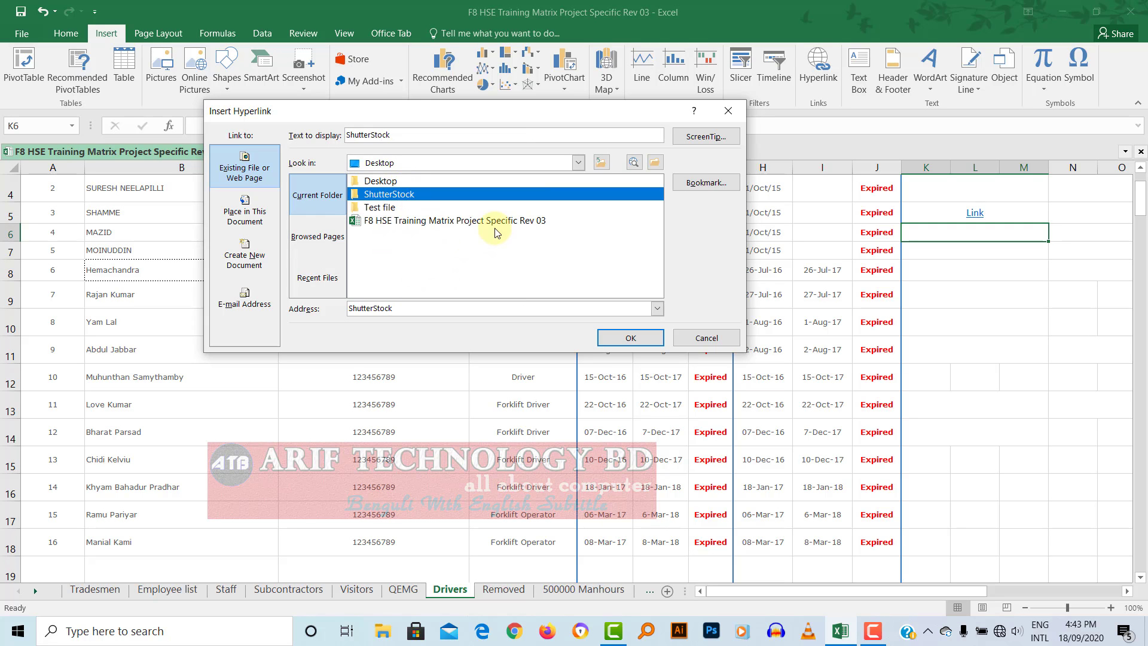
pyautogui.click(631, 337)
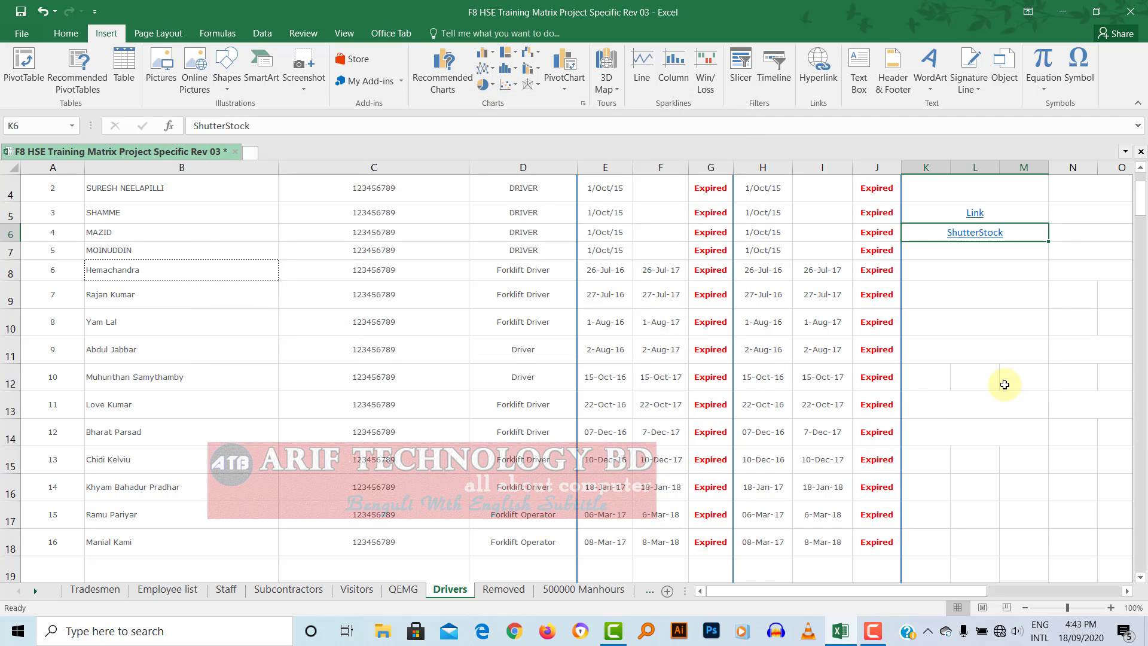
pyautogui.click(1004, 385)
# Test the hyperlinks in K6 and K5, closing the folder window after each opening.
pyautogui.click(979, 236)
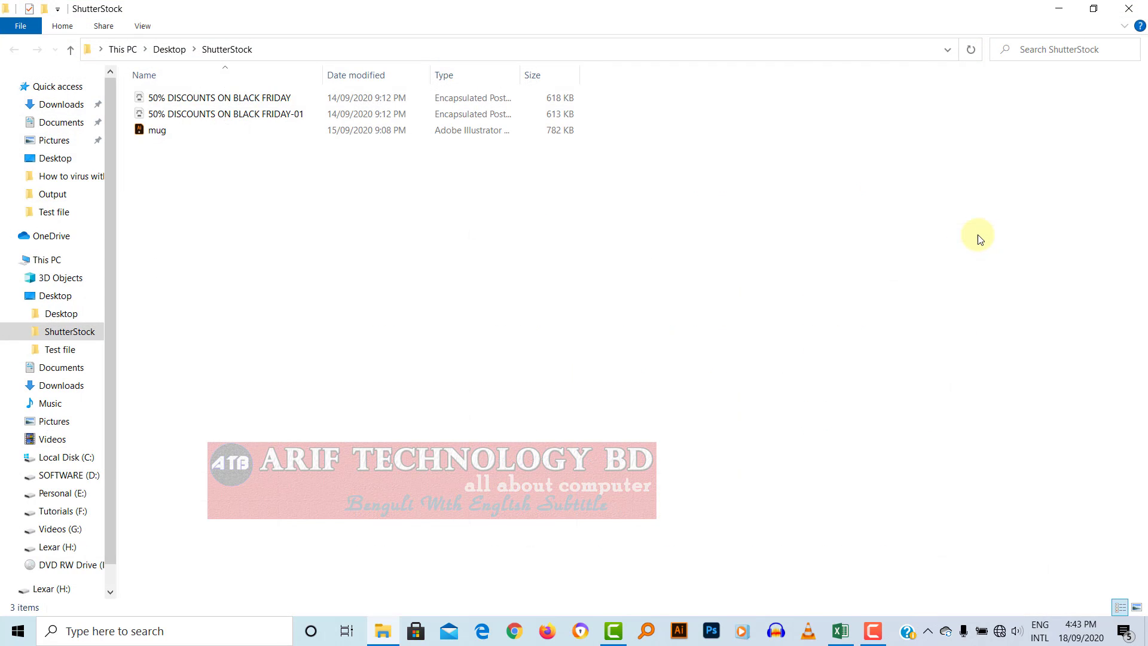
pyautogui.click(1128, 8)
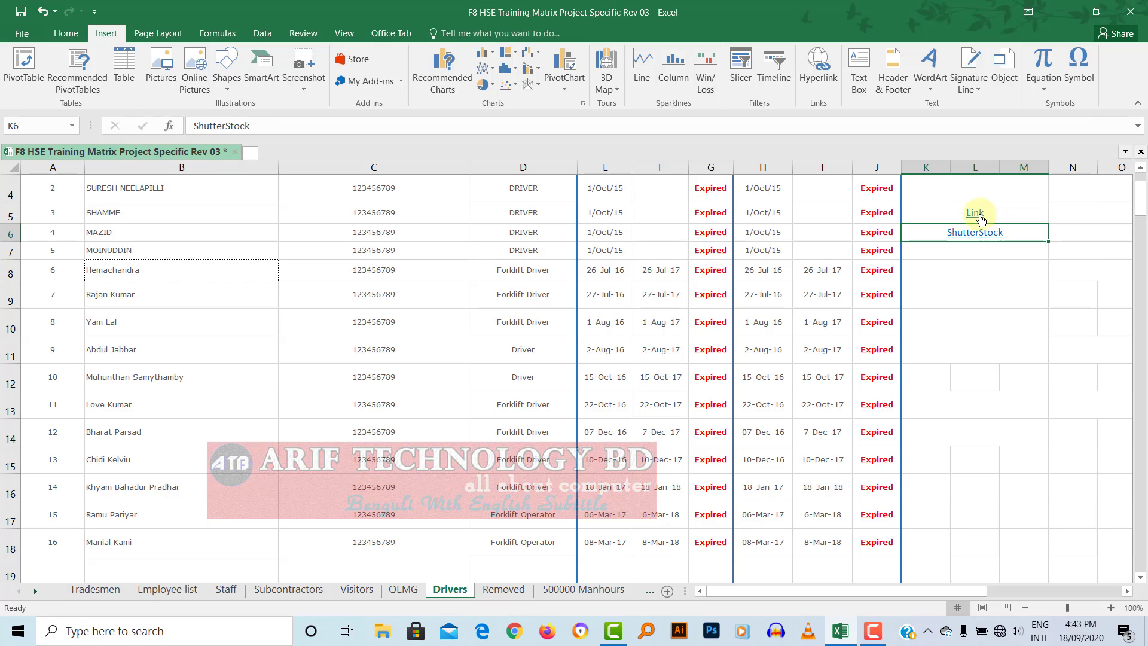
pyautogui.click(974, 214)
pyautogui.click(1128, 9)
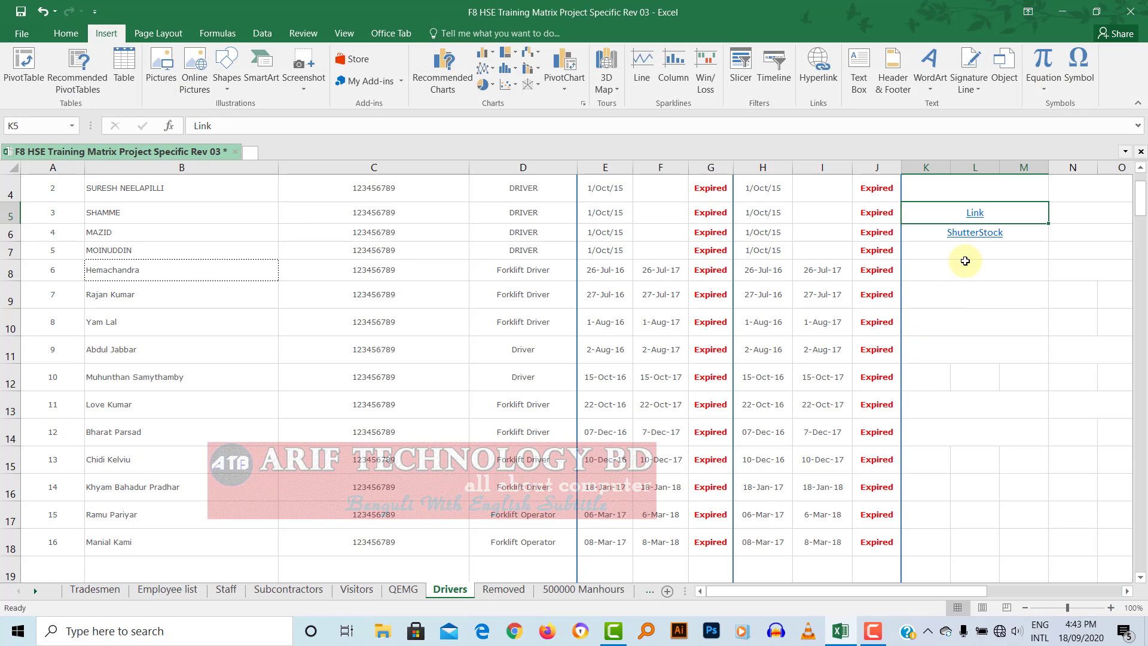
# Insert a hyperlink in cell K7 that points to the folder named Desktop on the Desktop.
pyautogui.click(963, 252)
pyautogui.hotkey('ctrl', 'k')
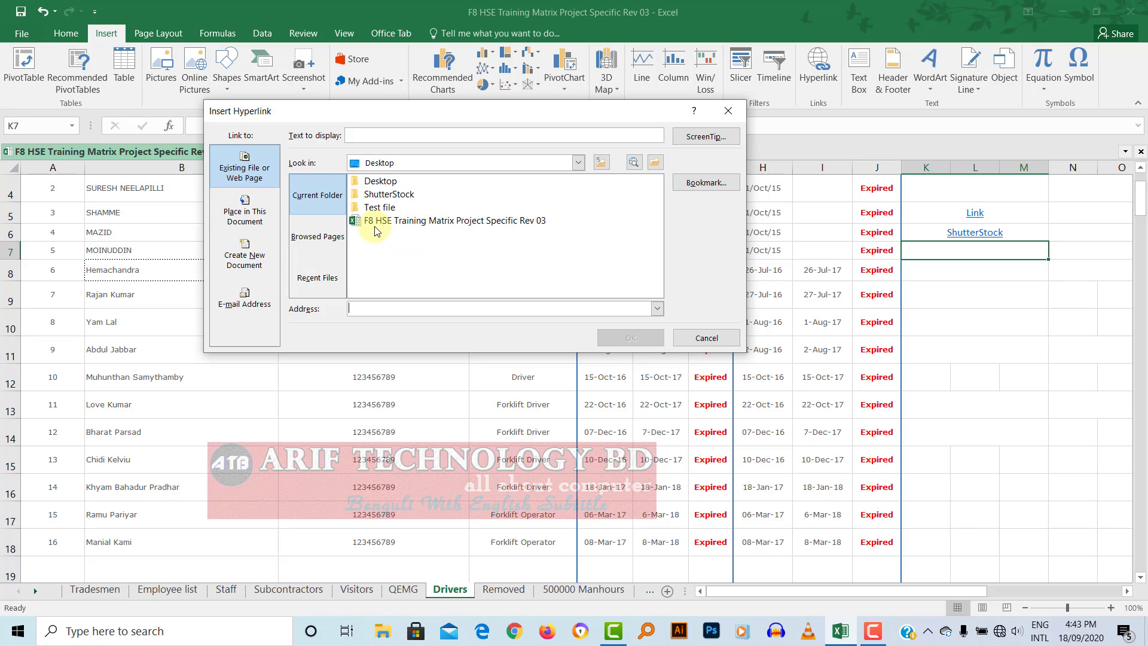
pyautogui.click(381, 183)
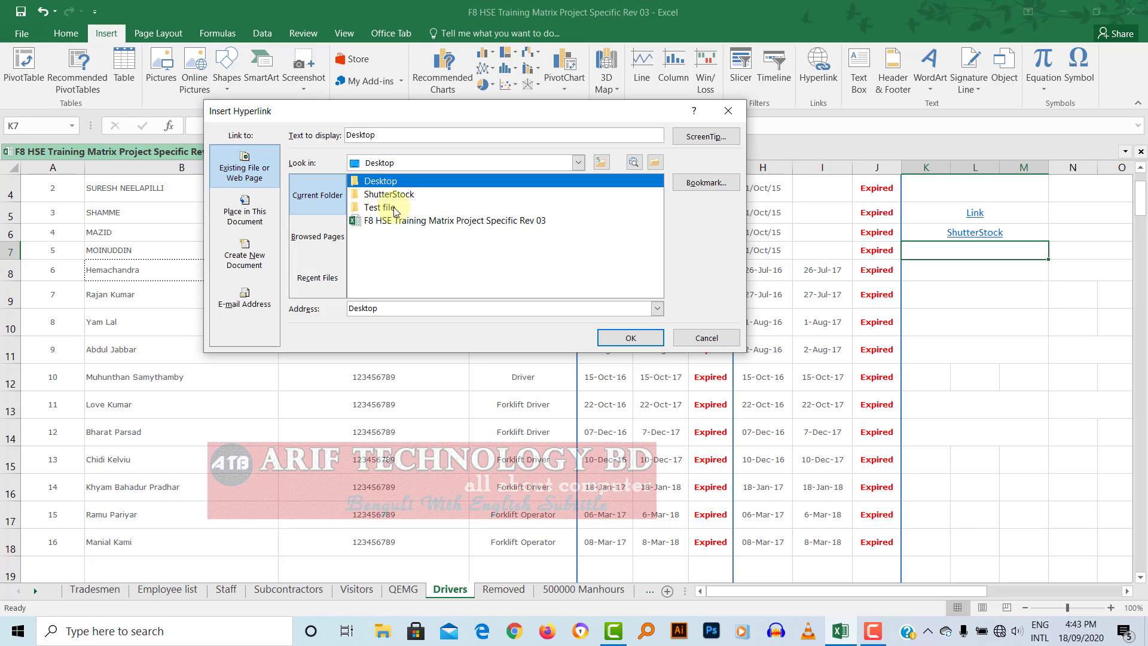
pyautogui.click(630, 338)
pyautogui.click(995, 308)
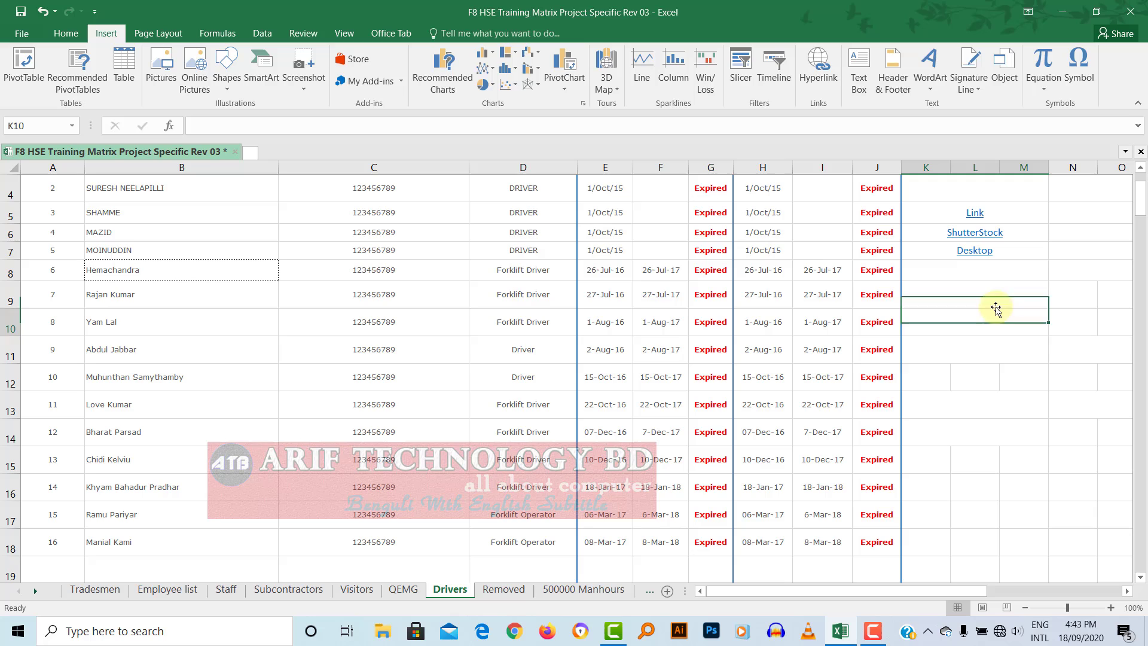
# Test the hyperlink in K7 and close the folder window it opens.
pyautogui.click(974, 250)
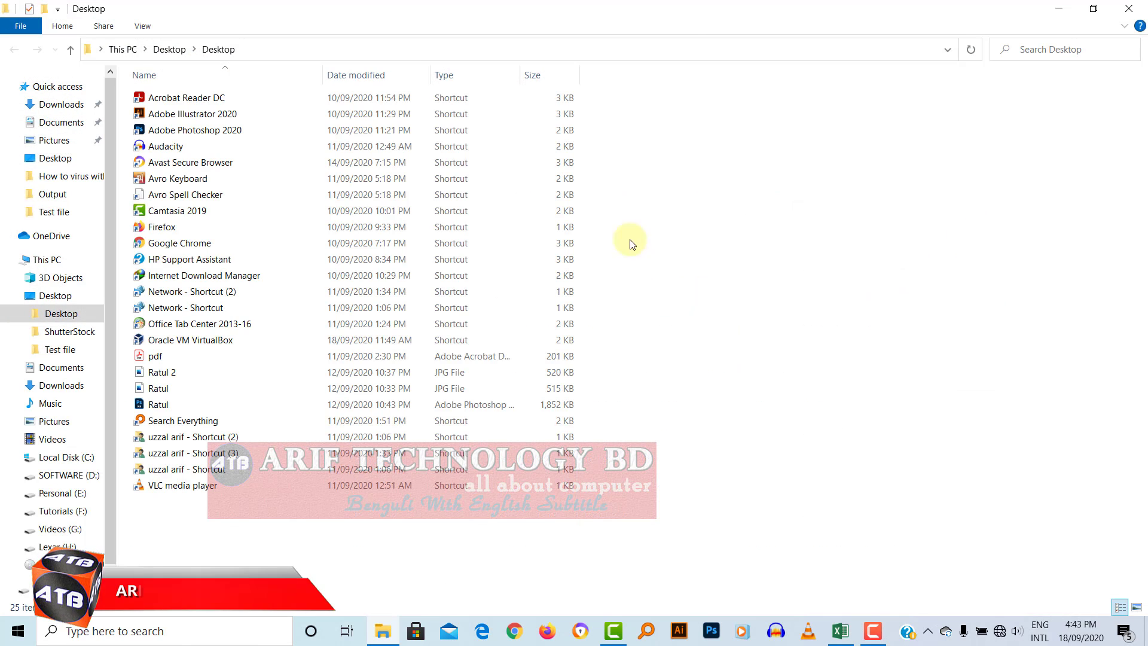
pyautogui.click(1128, 8)
pyautogui.click(984, 338)
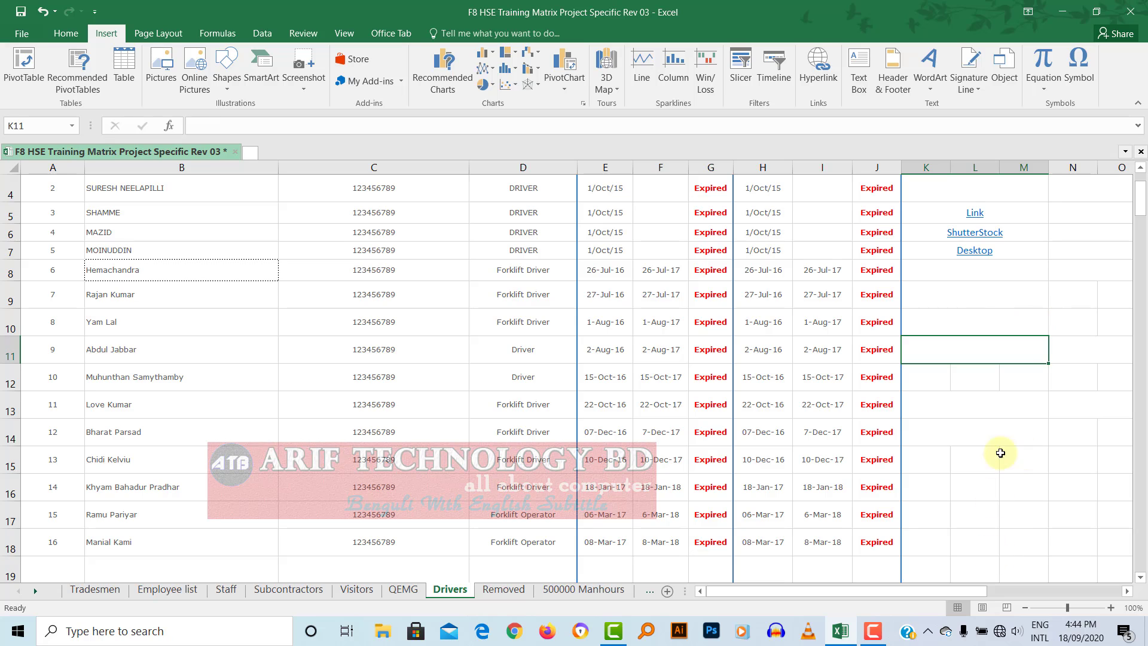
pyautogui.click(1032, 293)
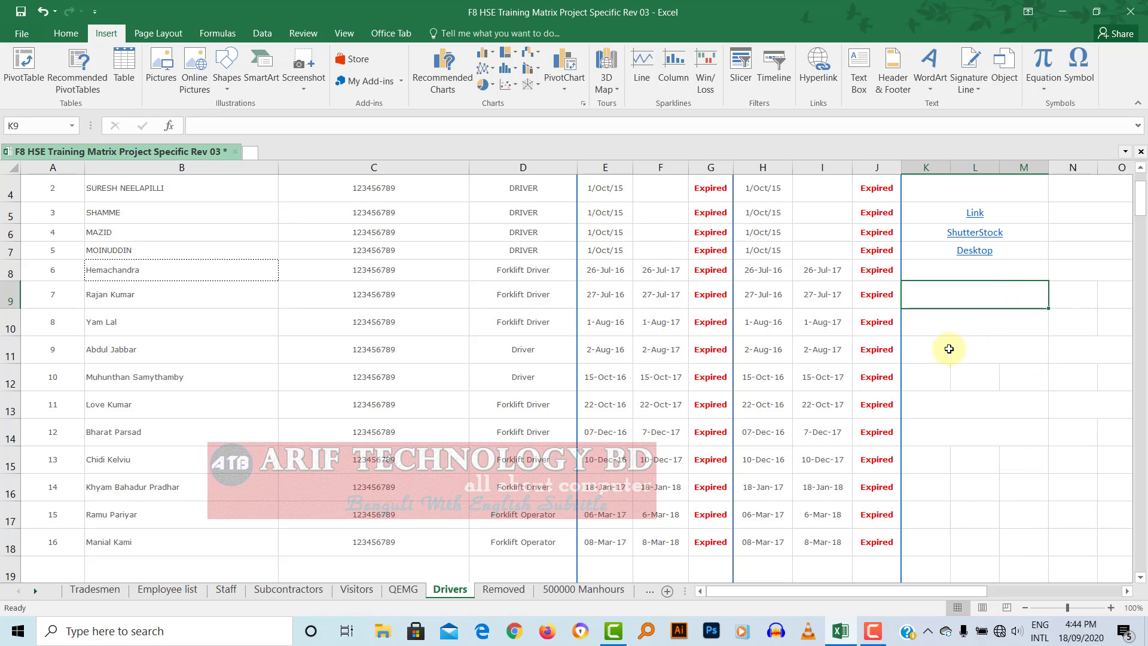
pyautogui.click(1053, 395)
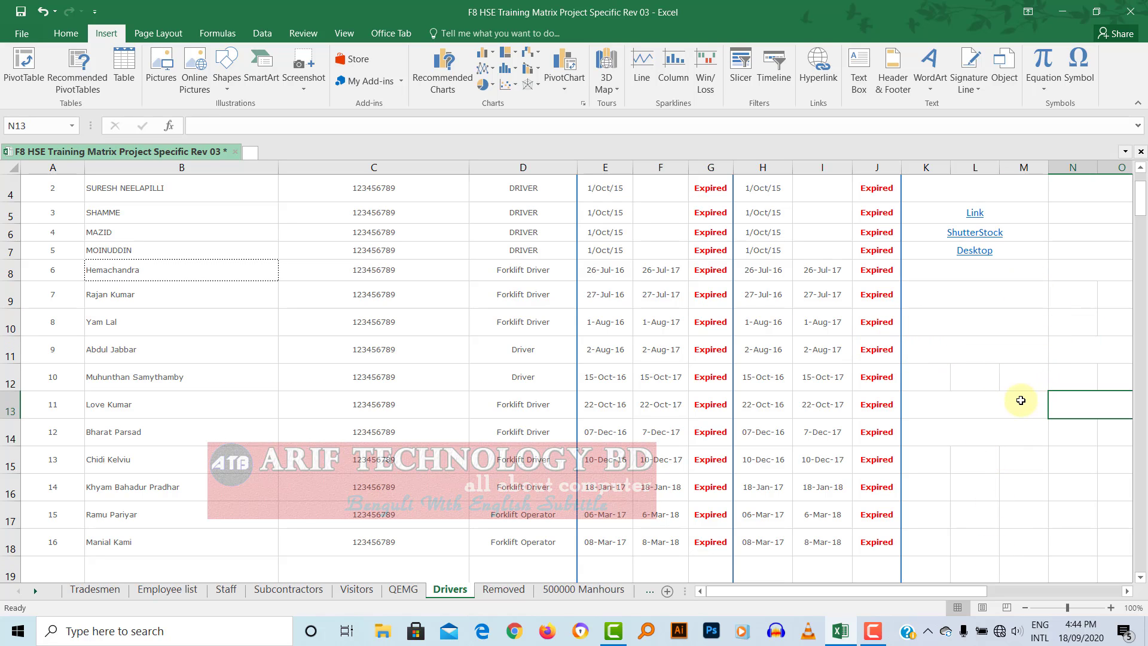